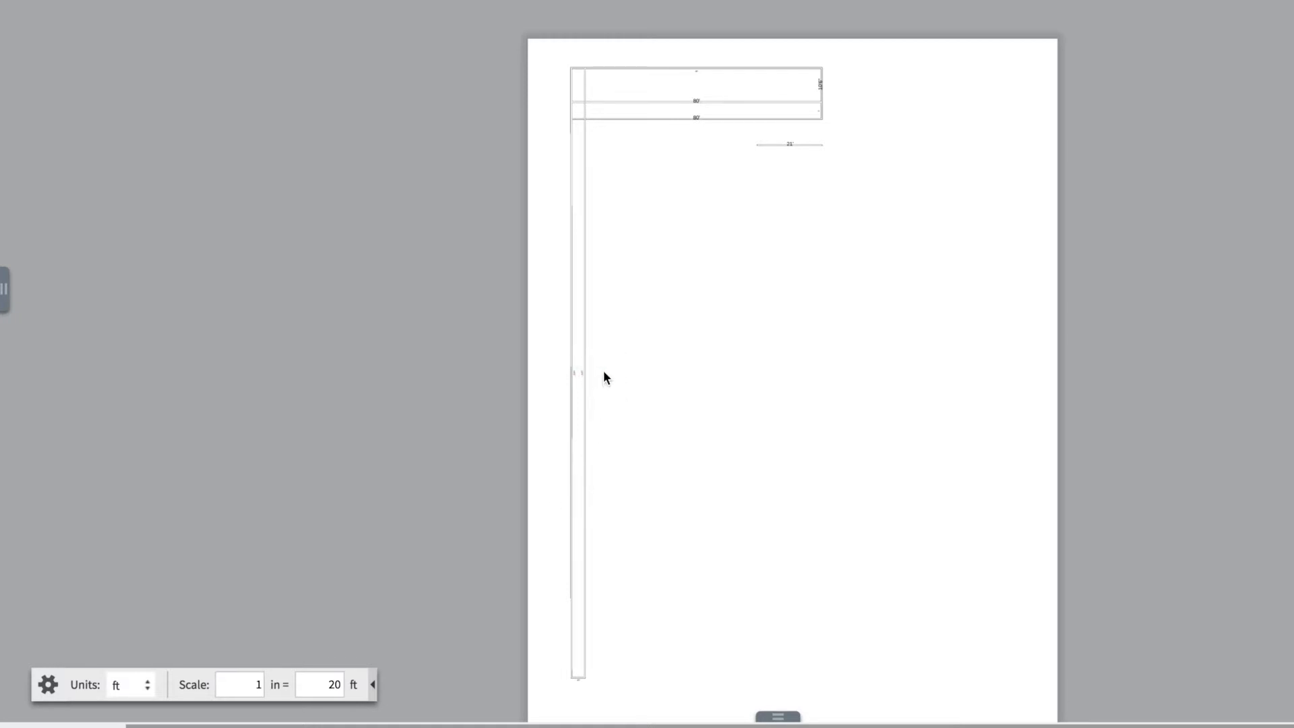
Examine the length labels of the long vertical strip and the end wall at its lower end
{"action": "scroll", "coordinate": [604, 371], "scroll_direction": "up", "scroll_amount": 3}
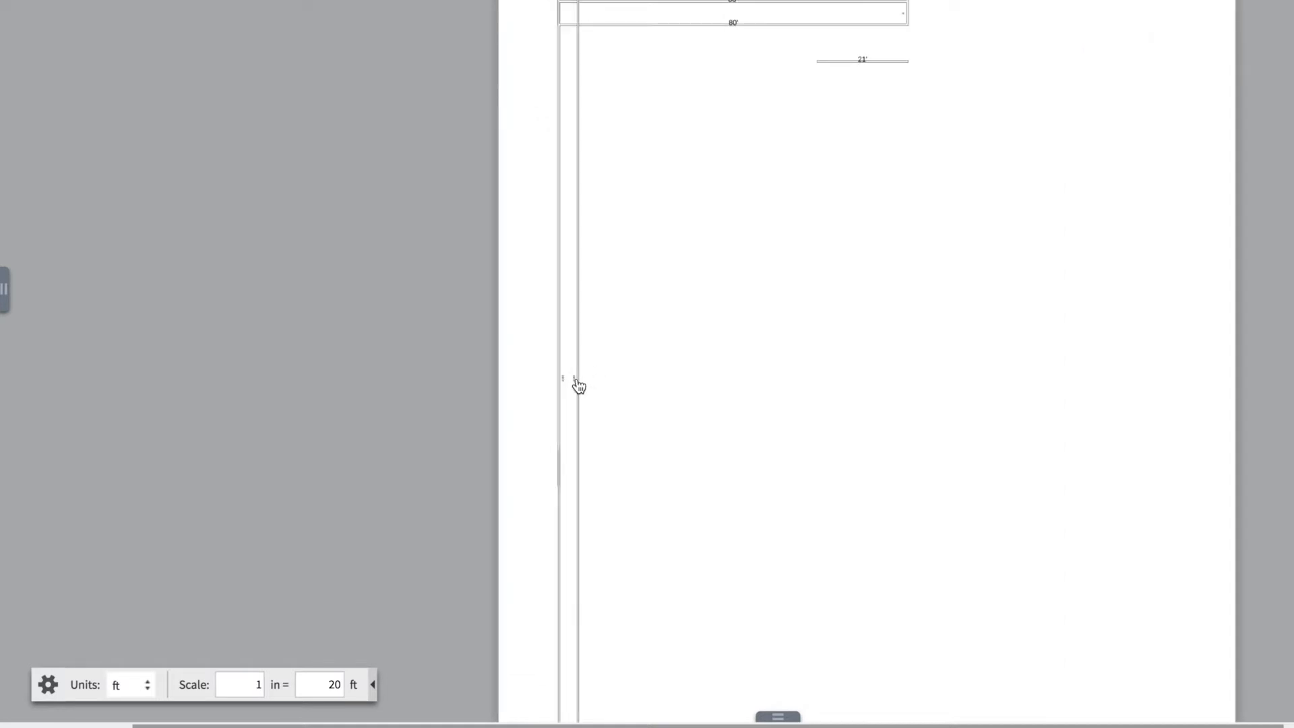
{"action": "scroll", "coordinate": [578, 385], "scroll_direction": "up", "scroll_amount": 4}
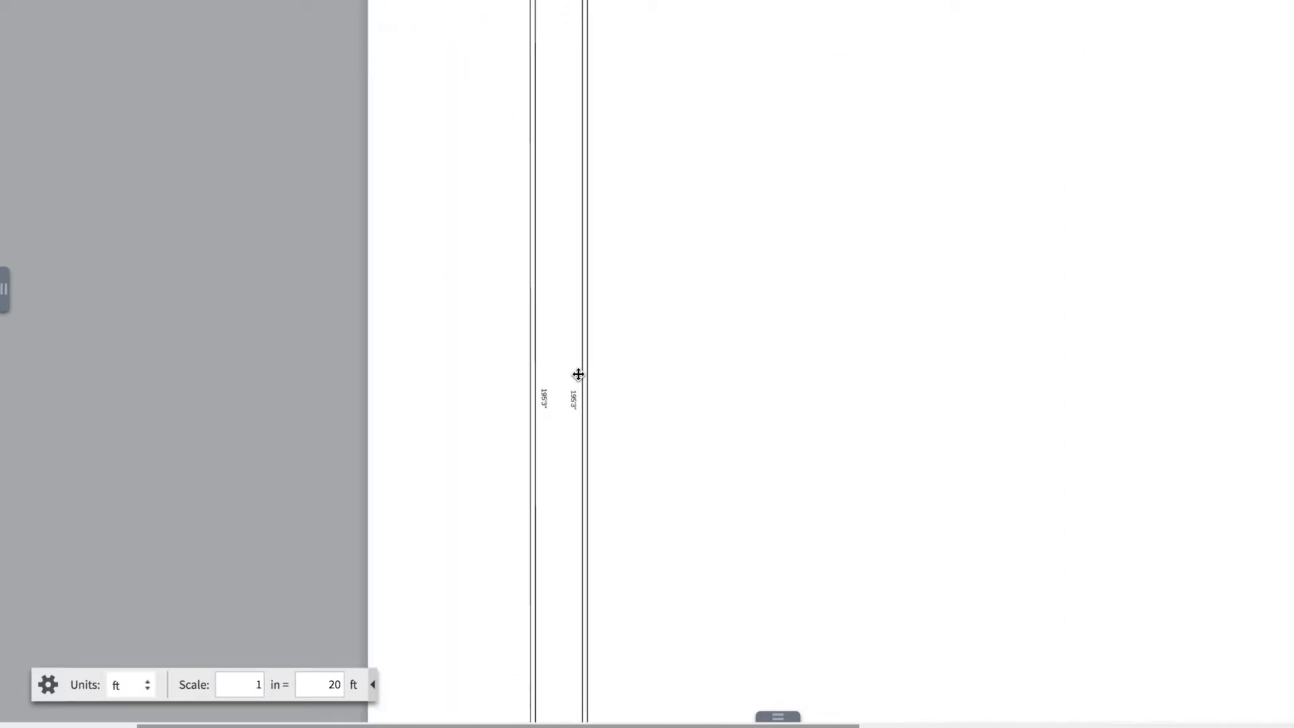
{"action": "scroll", "coordinate": [578, 374], "scroll_direction": "up", "scroll_amount": 2}
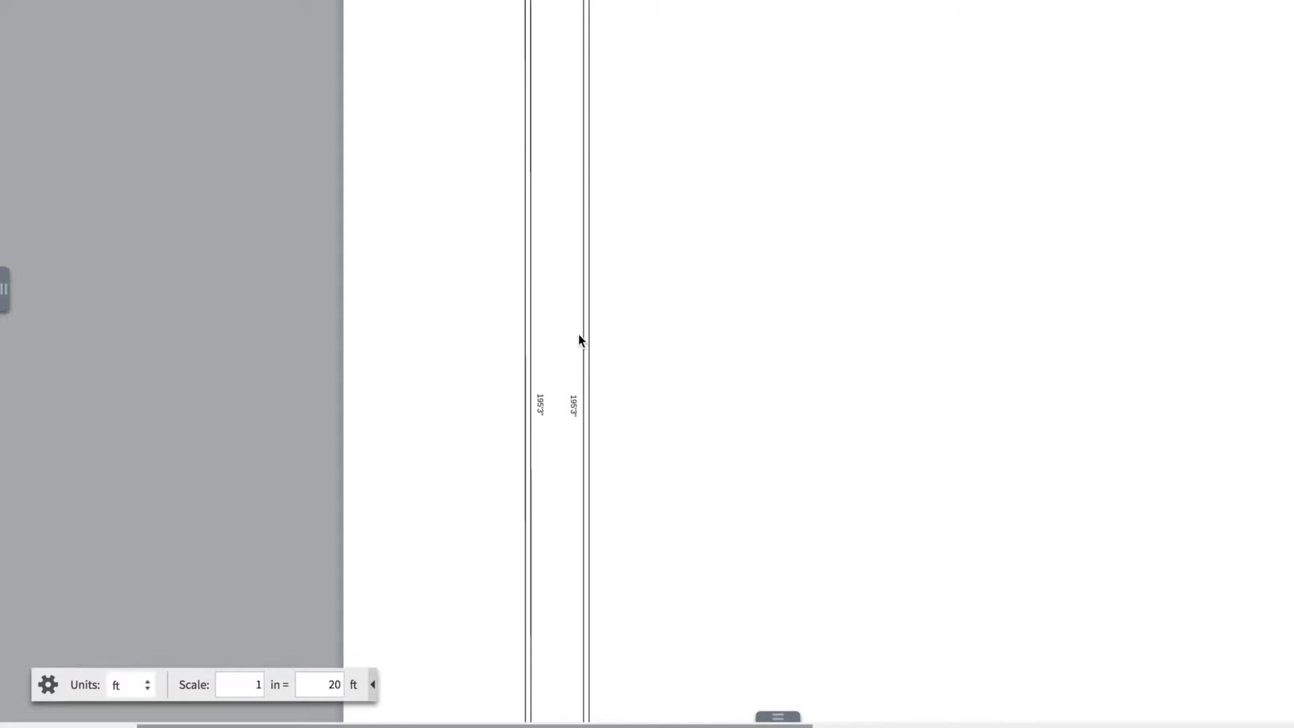
{"action": "scroll", "coordinate": [578, 333], "scroll_direction": "up", "scroll_amount": 1}
{"action": "scroll", "coordinate": [605, 442], "scroll_direction": "down", "scroll_amount": 5}
{"action": "scroll", "coordinate": [604, 442], "scroll_direction": "left", "scroll_amount": 1}
{"action": "scroll", "coordinate": [607, 441], "scroll_direction": "left", "scroll_amount": 2}
{"action": "scroll", "coordinate": [606, 441], "scroll_direction": "down", "scroll_amount": 10}
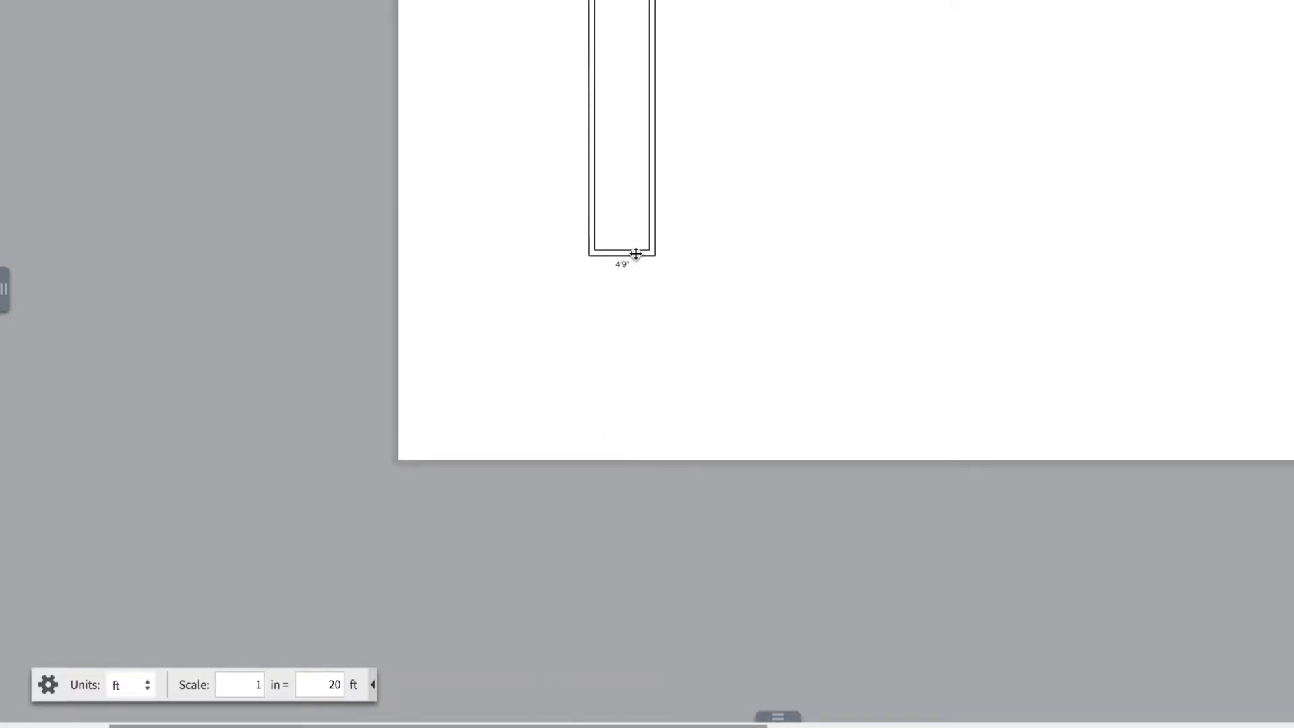
{"action": "scroll", "coordinate": [635, 253], "scroll_direction": "down", "scroll_amount": 5}
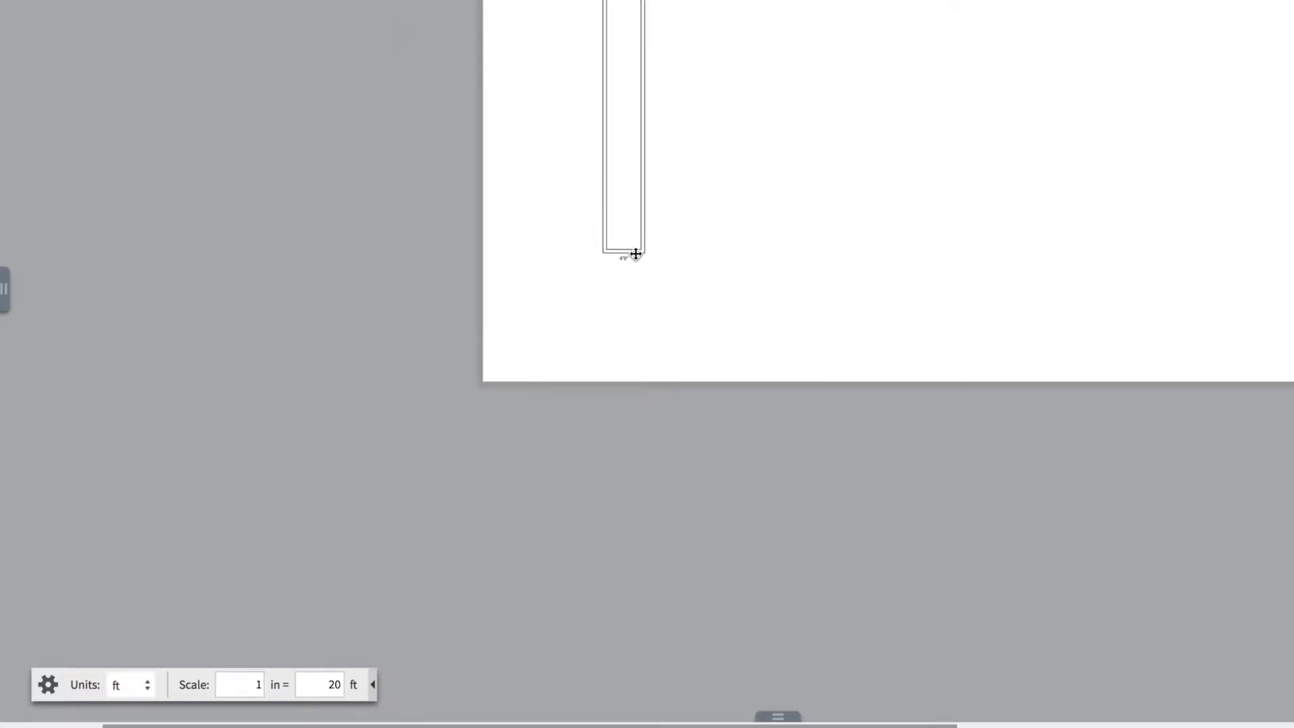
{"action": "scroll", "coordinate": [636, 254], "scroll_direction": "up", "scroll_amount": 5}
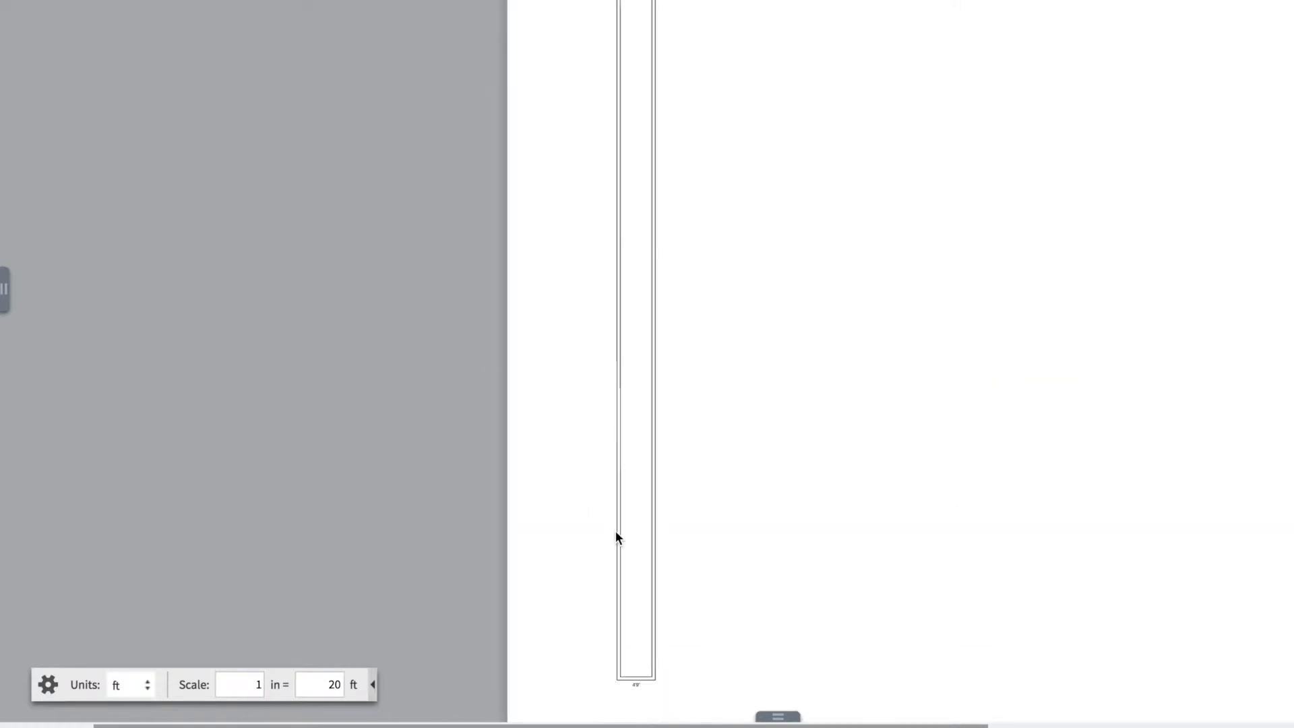
Shorten the long vertical strip to 194'9" by moving its lower end wall upward
{"action": "left_click", "coordinate": [643, 682]}
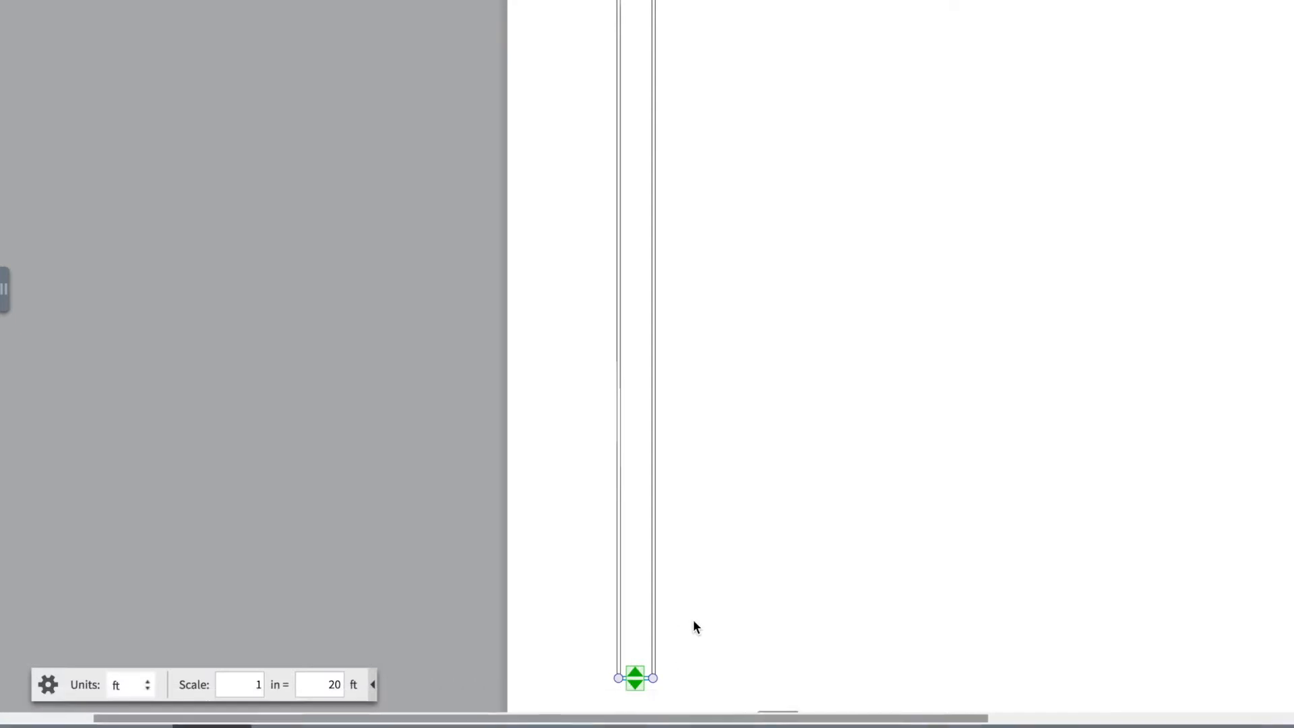
{"action": "scroll", "coordinate": [693, 622], "scroll_direction": "up", "scroll_amount": 10}
{"action": "scroll", "coordinate": [693, 622], "scroll_direction": "up", "scroll_amount": 1}
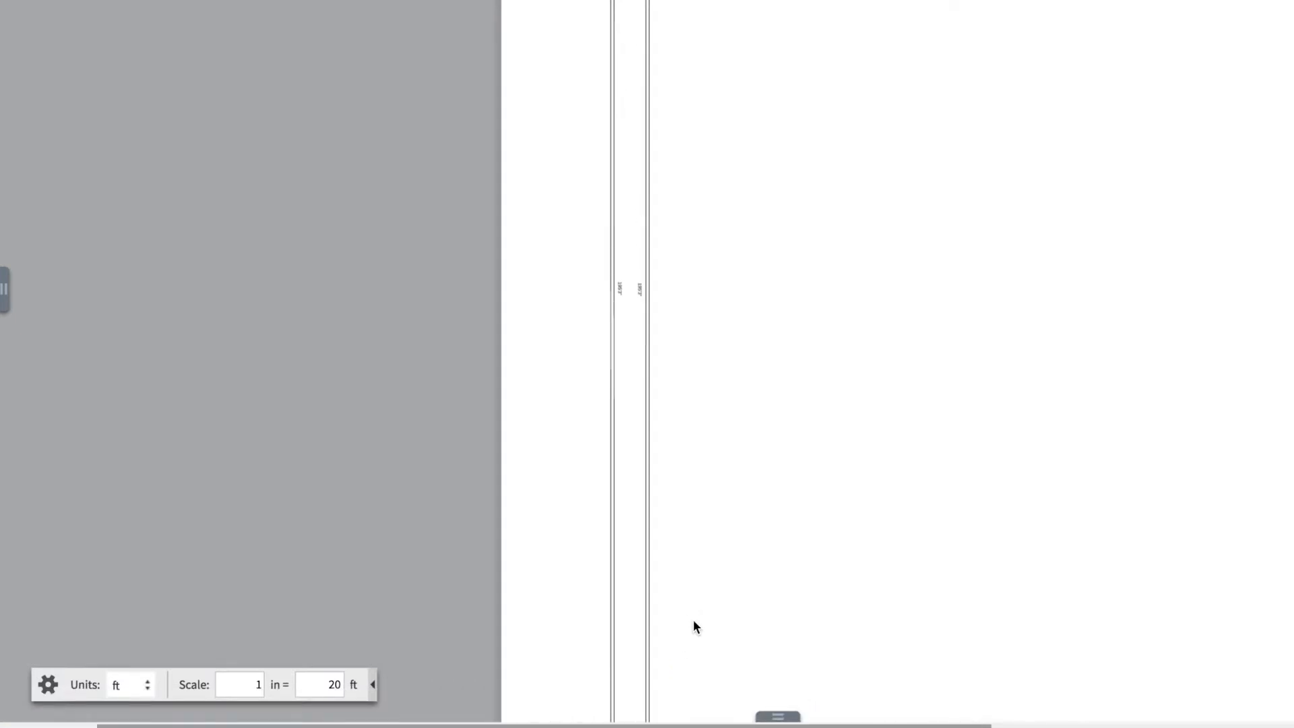
{"action": "scroll", "coordinate": [693, 621], "scroll_direction": "down", "scroll_amount": 2}
{"action": "scroll", "coordinate": [692, 619], "scroll_direction": "down", "scroll_amount": 4}
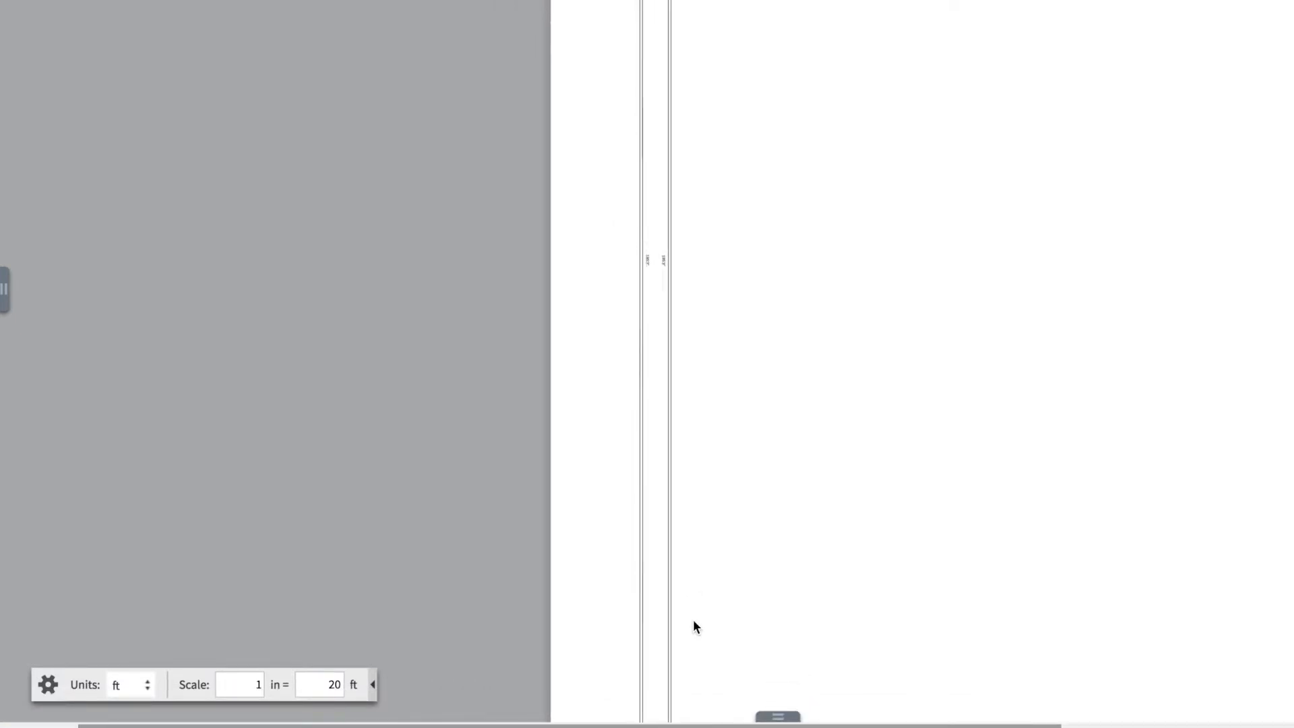
{"action": "scroll", "coordinate": [696, 626], "scroll_direction": "down", "scroll_amount": 2}
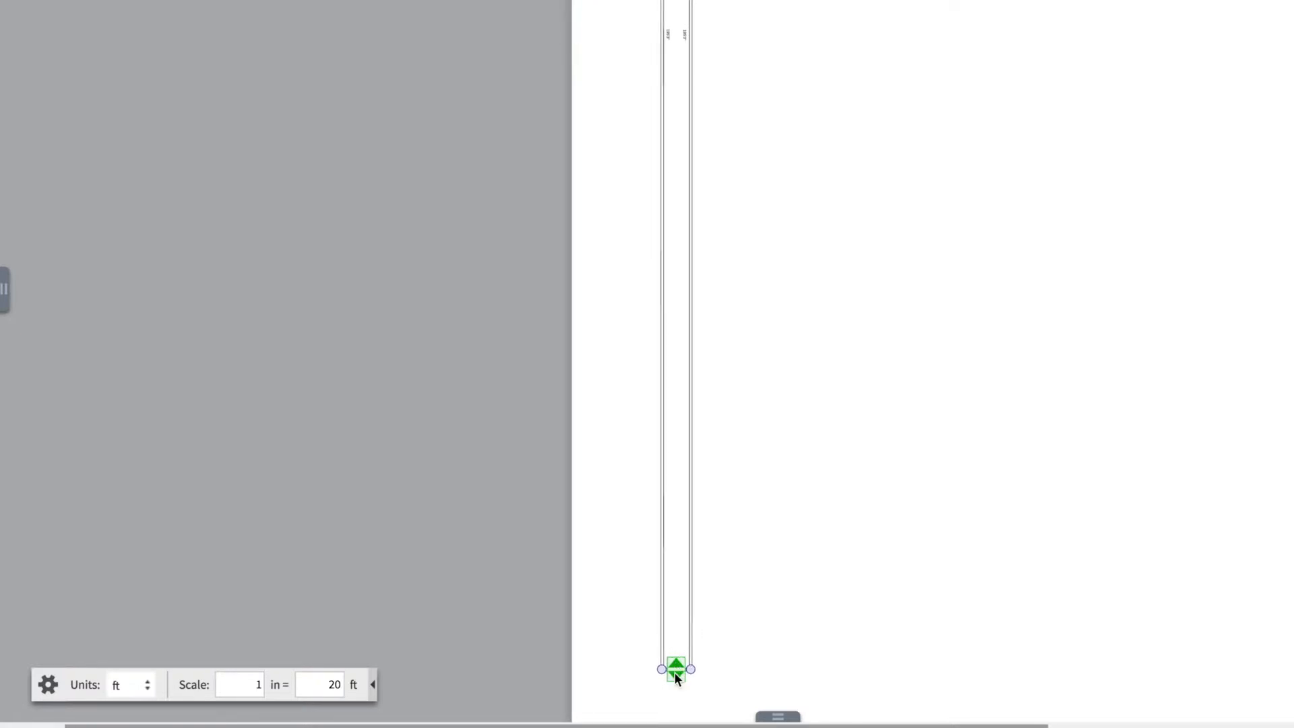
{"action": "left_click_drag", "start_coordinate": [678, 677], "coordinate": [678, 669]}
{"action": "left_click", "coordinate": [790, 376]}
Select all objects on the page and set their label font size to 9 pt
{"action": "scroll", "coordinate": [790, 372], "scroll_direction": "up", "scroll_amount": 10}
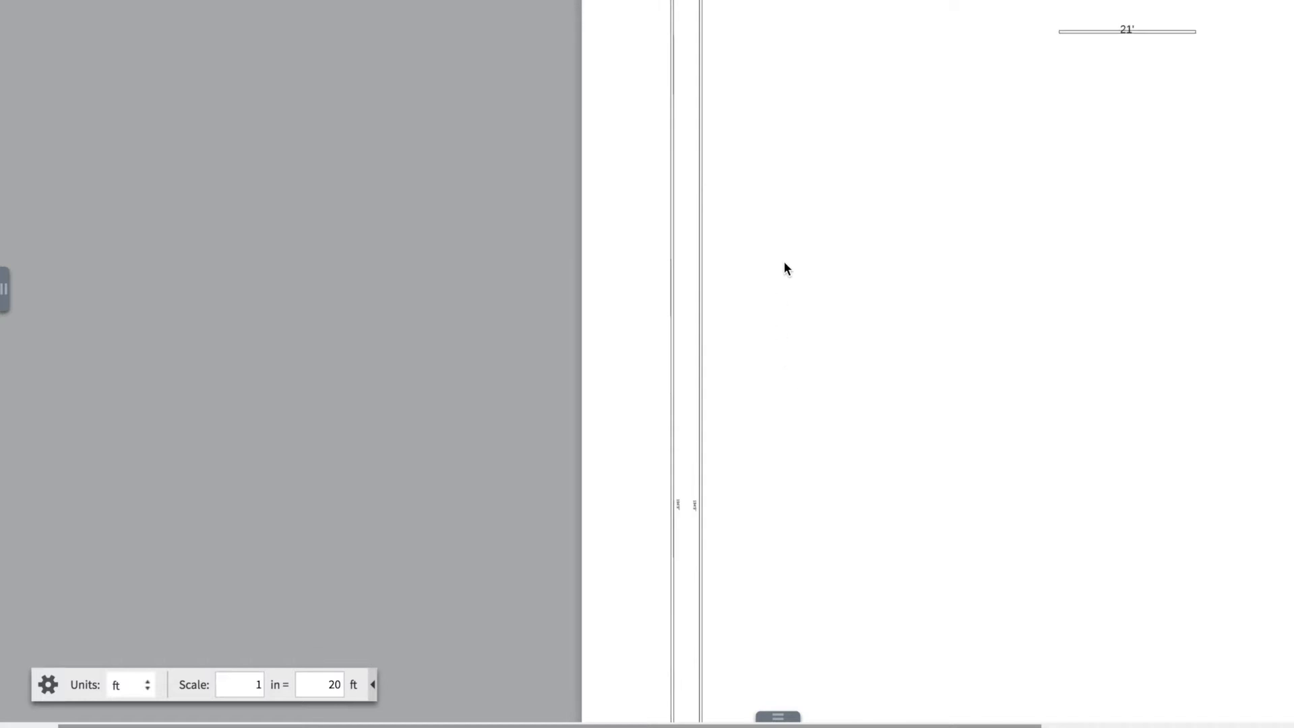
{"action": "key", "text": "ctrl+a"}
{"action": "scroll", "coordinate": [785, 268], "scroll_direction": "up", "scroll_amount": 10}
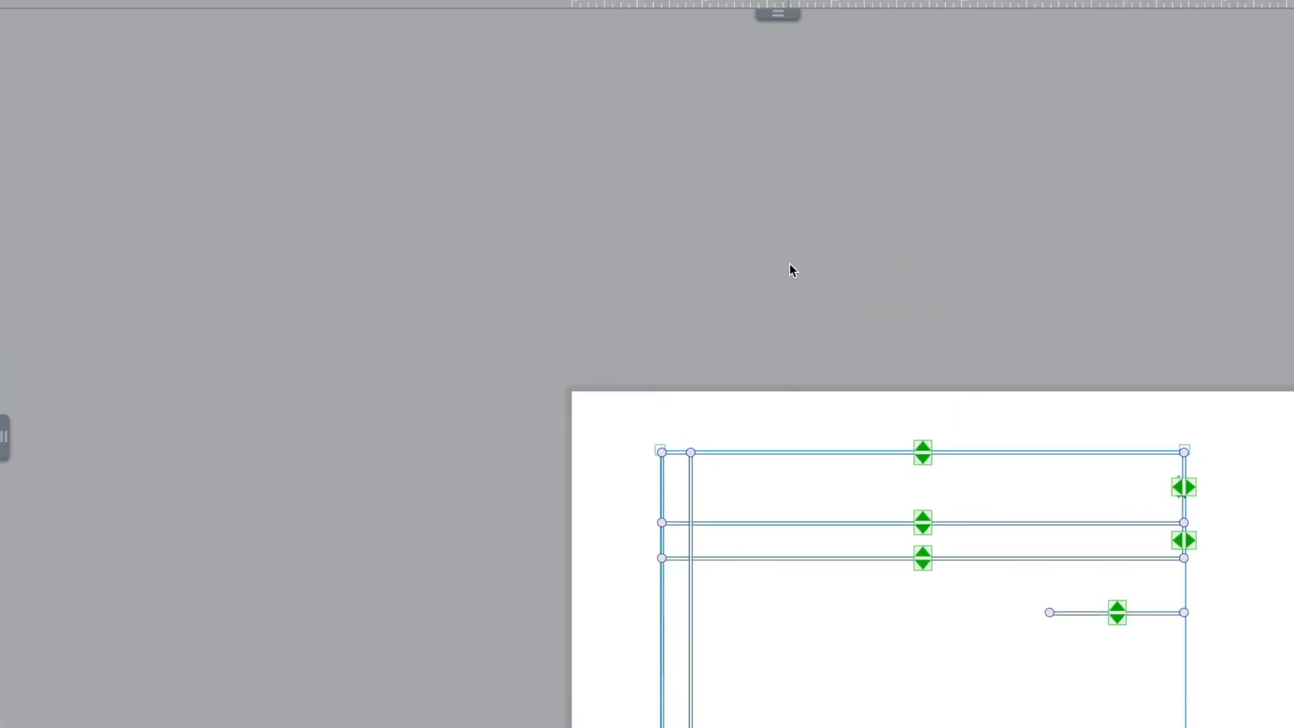
{"action": "left_click", "coordinate": [777, 13]}
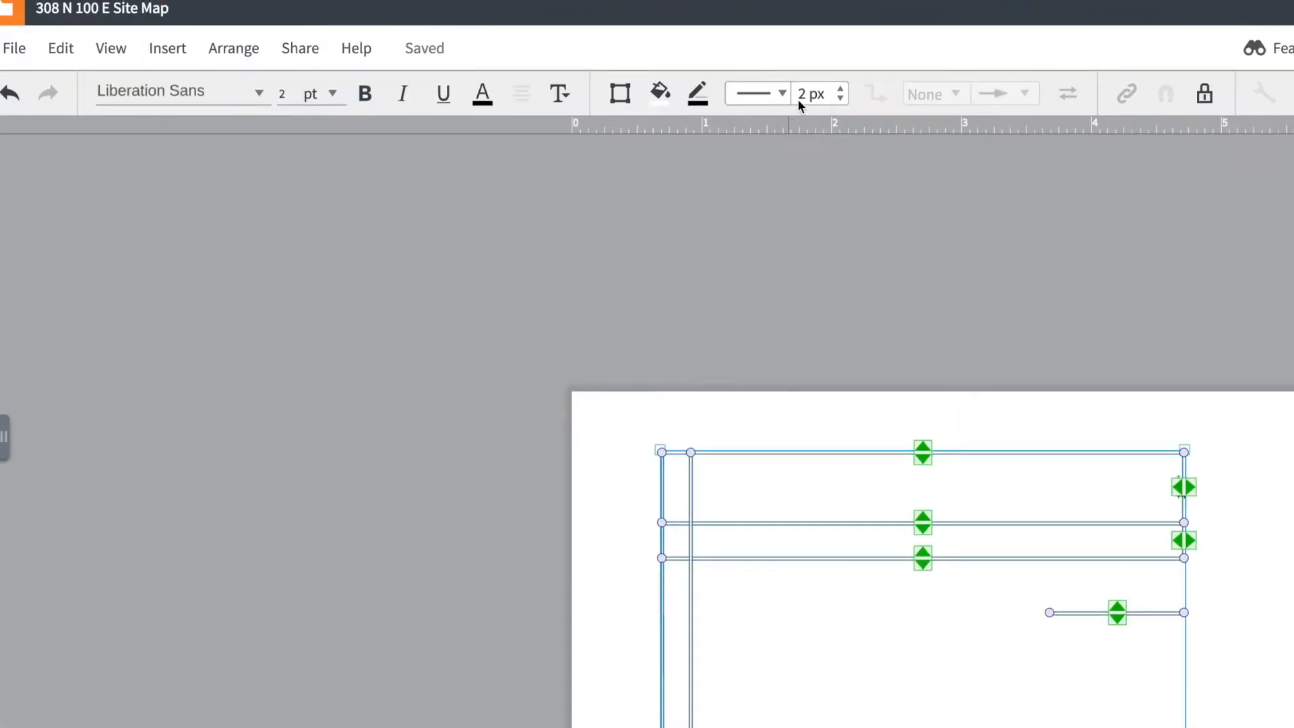
{"action": "left_click", "coordinate": [333, 93]}
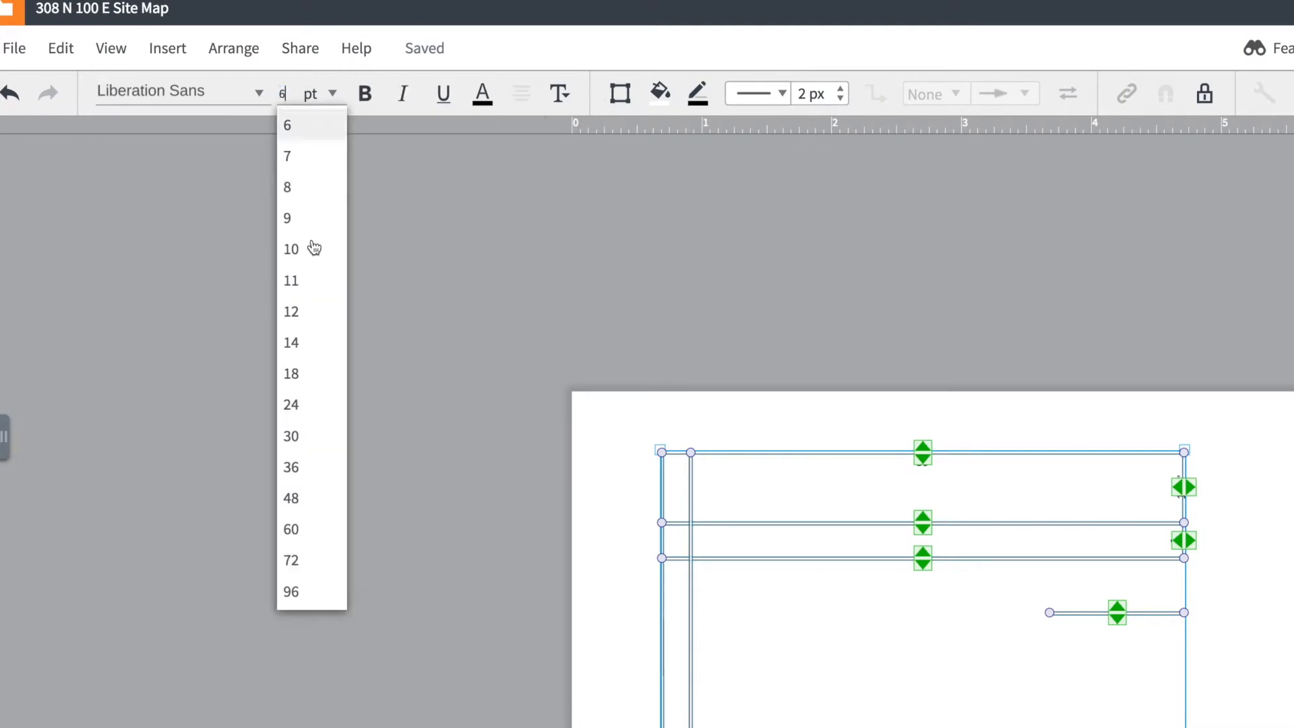
{"action": "left_click", "coordinate": [311, 224]}
{"action": "left_click", "coordinate": [614, 454]}
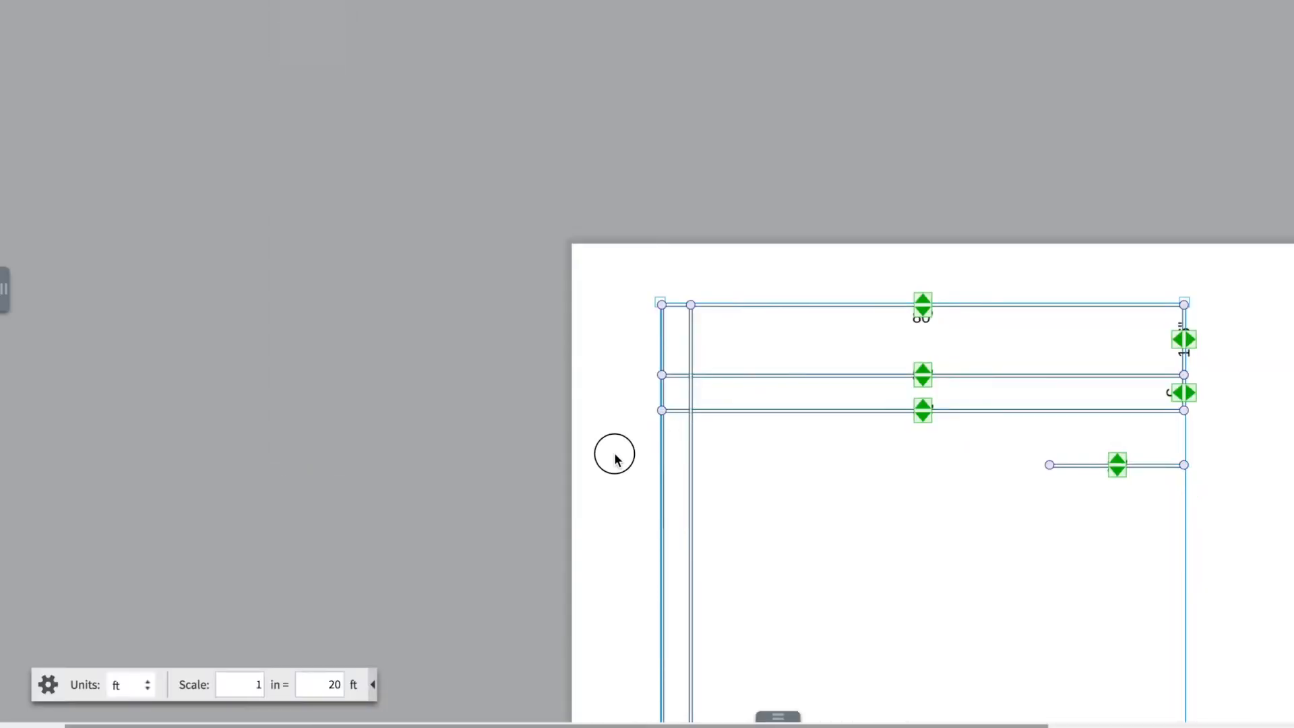
Move the lower end wall's 4'9" label to the inside of the long vertical strip
{"action": "scroll", "coordinate": [836, 502], "scroll_direction": "down", "scroll_amount": 10}
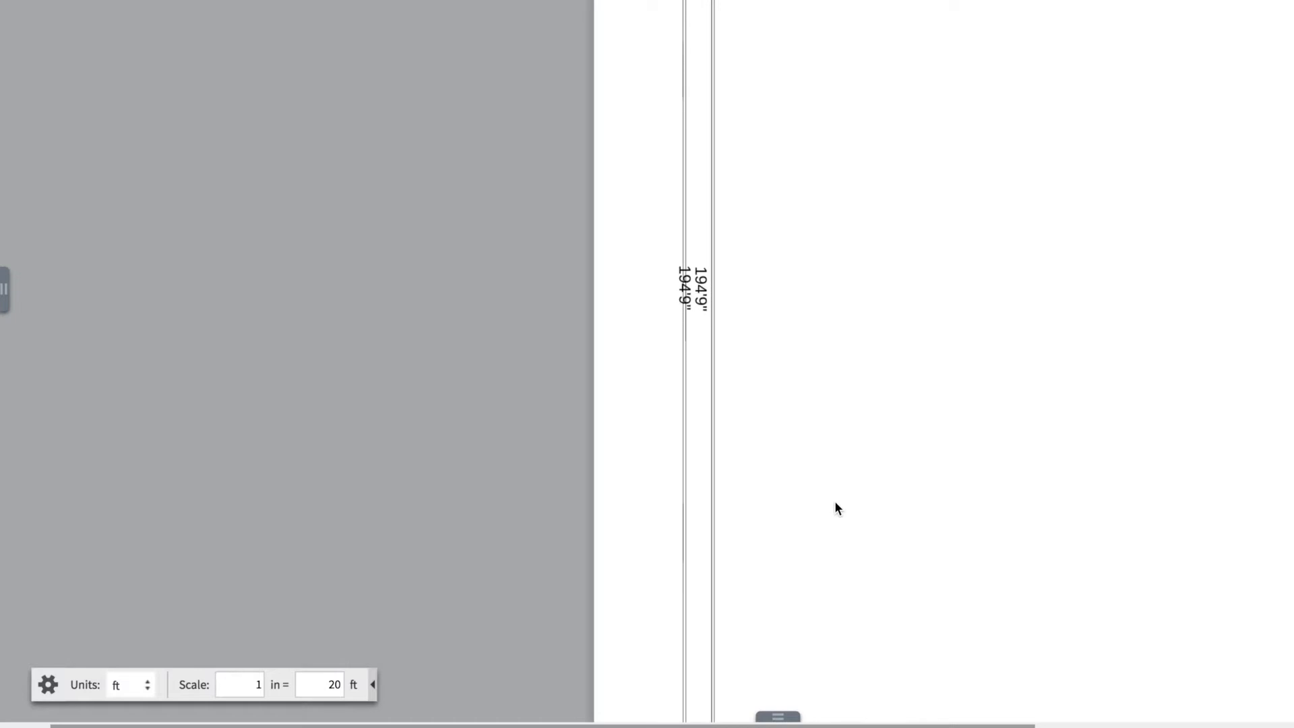
{"action": "scroll", "coordinate": [836, 508], "scroll_direction": "down", "scroll_amount": 3}
{"action": "scroll", "coordinate": [838, 508], "scroll_direction": "left", "scroll_amount": 2}
{"action": "scroll", "coordinate": [837, 508], "scroll_direction": "down", "scroll_amount": 2}
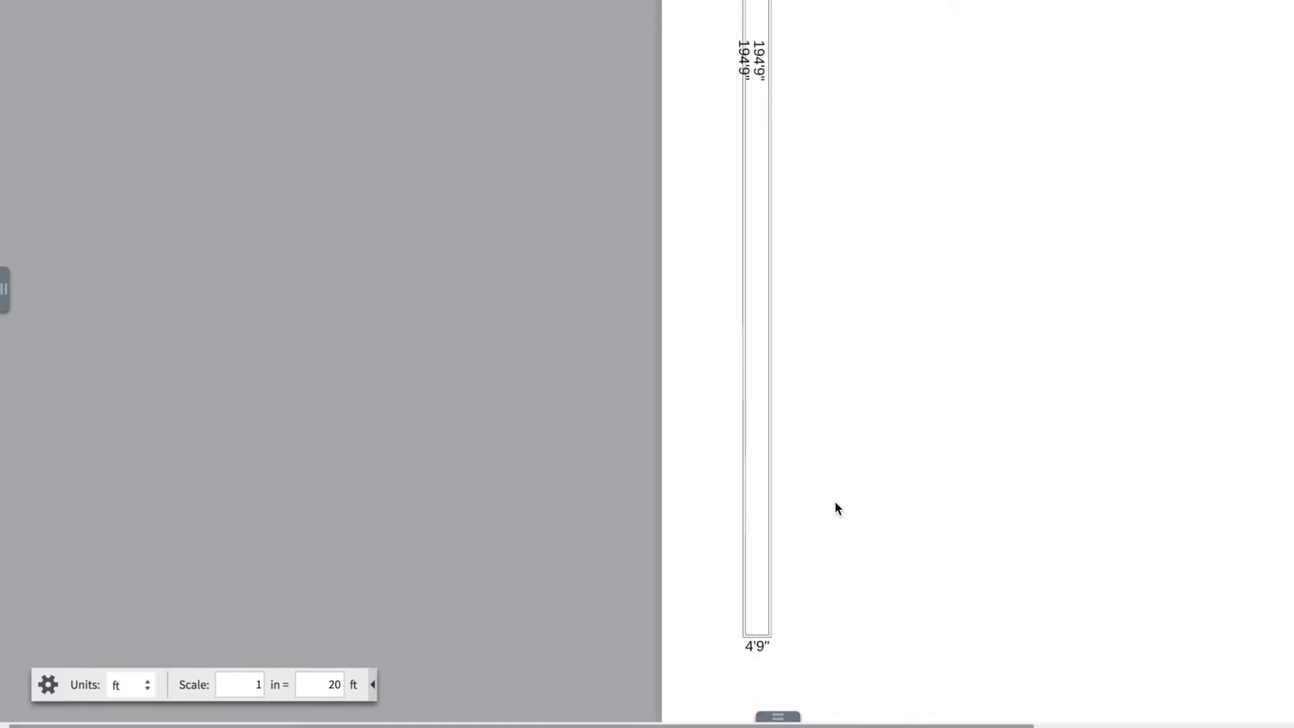
{"action": "left_click", "coordinate": [756, 636]}
{"action": "mouse_move", "coordinate": [758, 647]}
{"action": "left_mouse_down"}
{"action": "mouse_move", "coordinate": [760, 608]}
{"action": "mouse_move", "coordinate": [758, 643]}
{"action": "left_mouse_up"}
{"action": "left_click_drag", "start_coordinate": [755, 642], "coordinate": [756, 599]}
{"action": "left_click", "coordinate": [757, 600]}
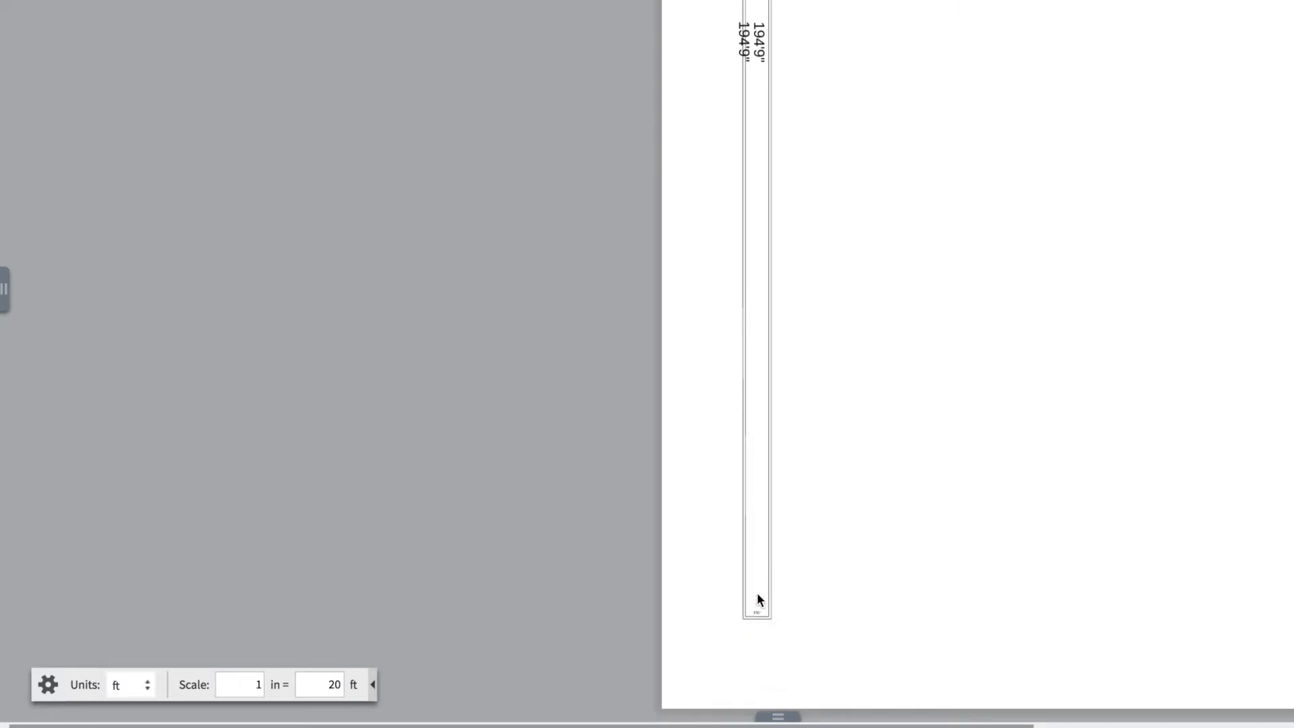
Reselect the lower end wall of the vertical strip and adjust its position
{"action": "left_click", "coordinate": [767, 606]}
{"action": "left_click", "coordinate": [753, 615]}
{"action": "scroll", "coordinate": [760, 610], "scroll_direction": "up", "scroll_amount": 2}
{"action": "left_click", "coordinate": [752, 594]}
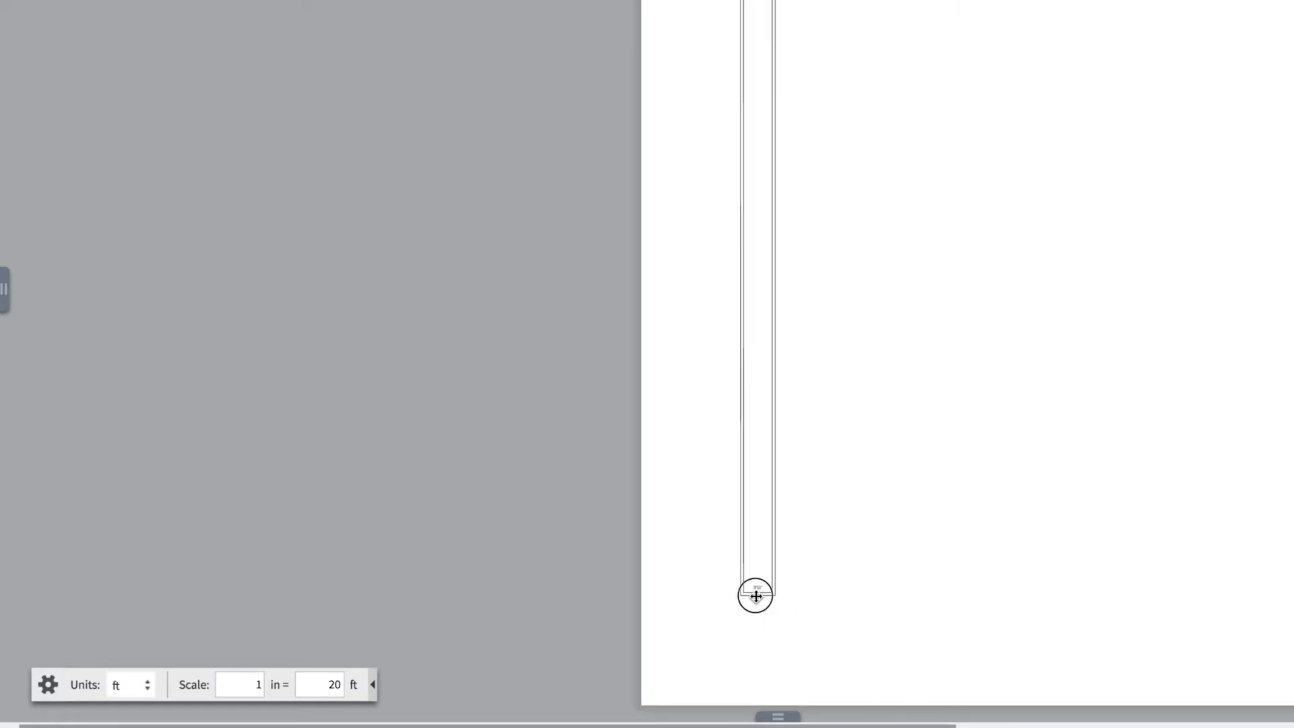
{"action": "scroll", "coordinate": [761, 595], "scroll_direction": "up", "scroll_amount": 2}
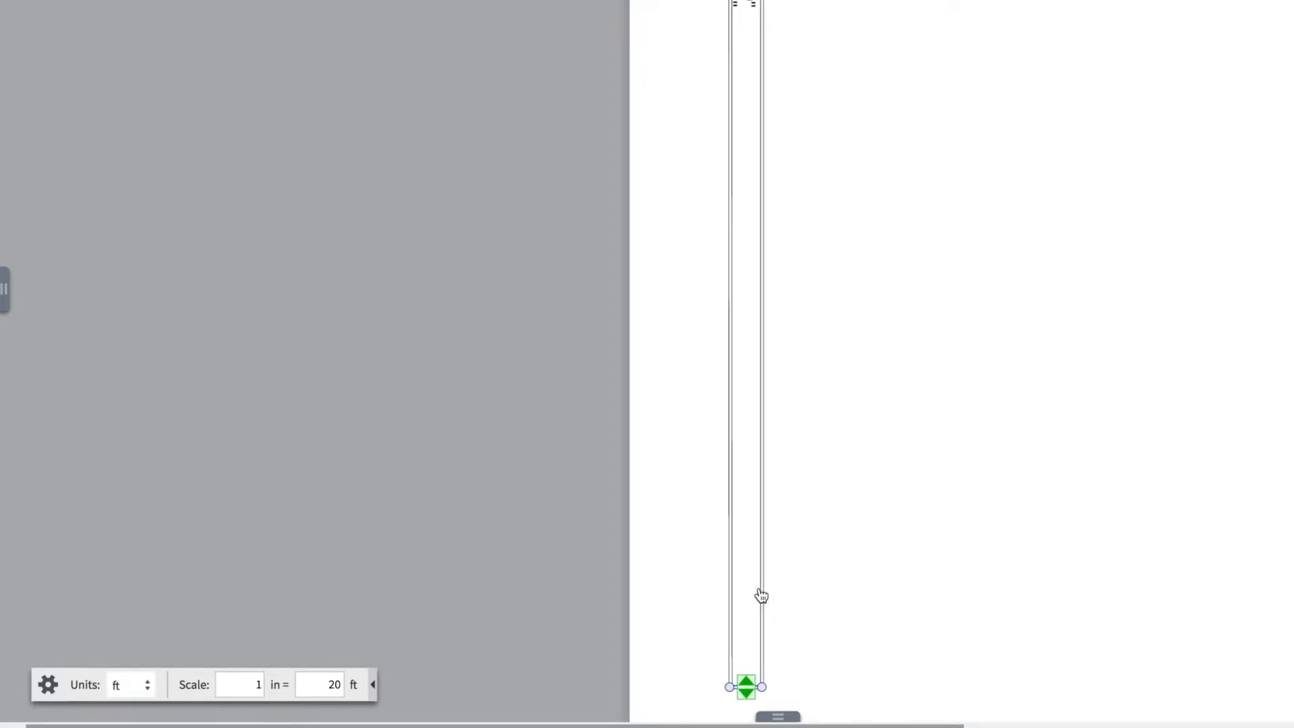
{"action": "scroll", "coordinate": [761, 596], "scroll_direction": "down", "scroll_amount": 1}
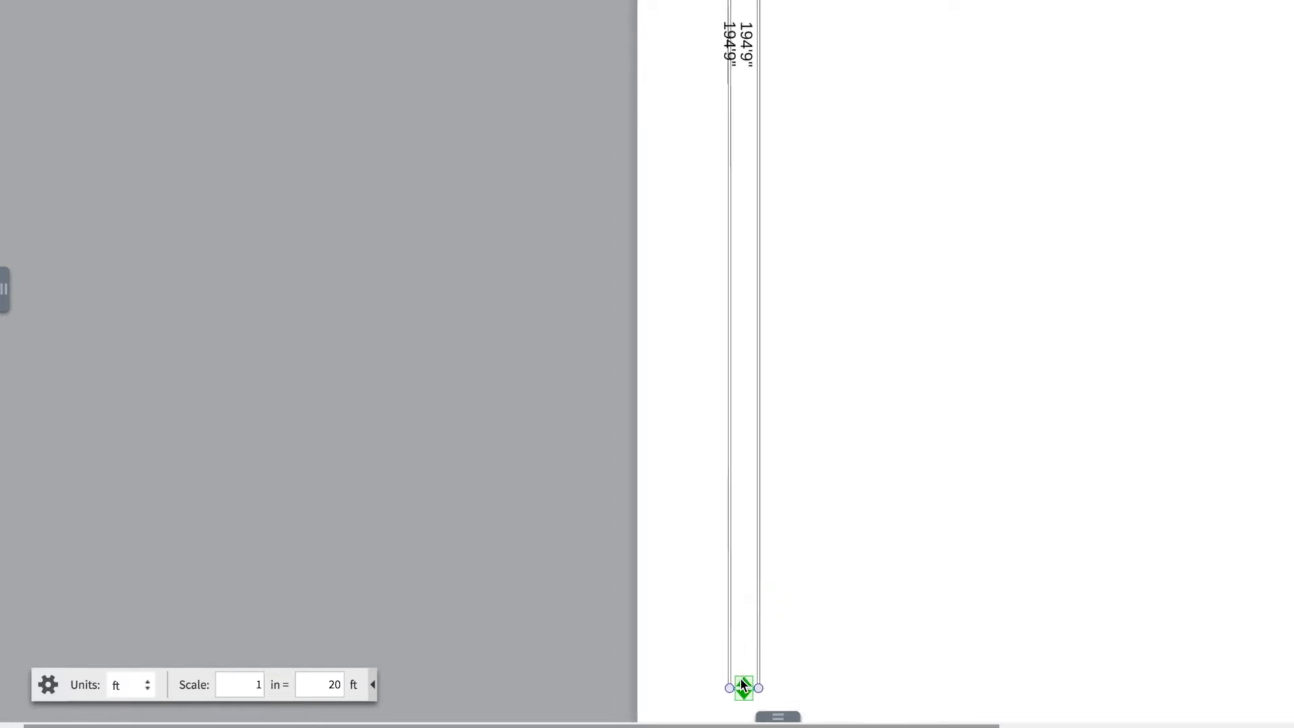
{"action": "mouse_move", "coordinate": [745, 687]}
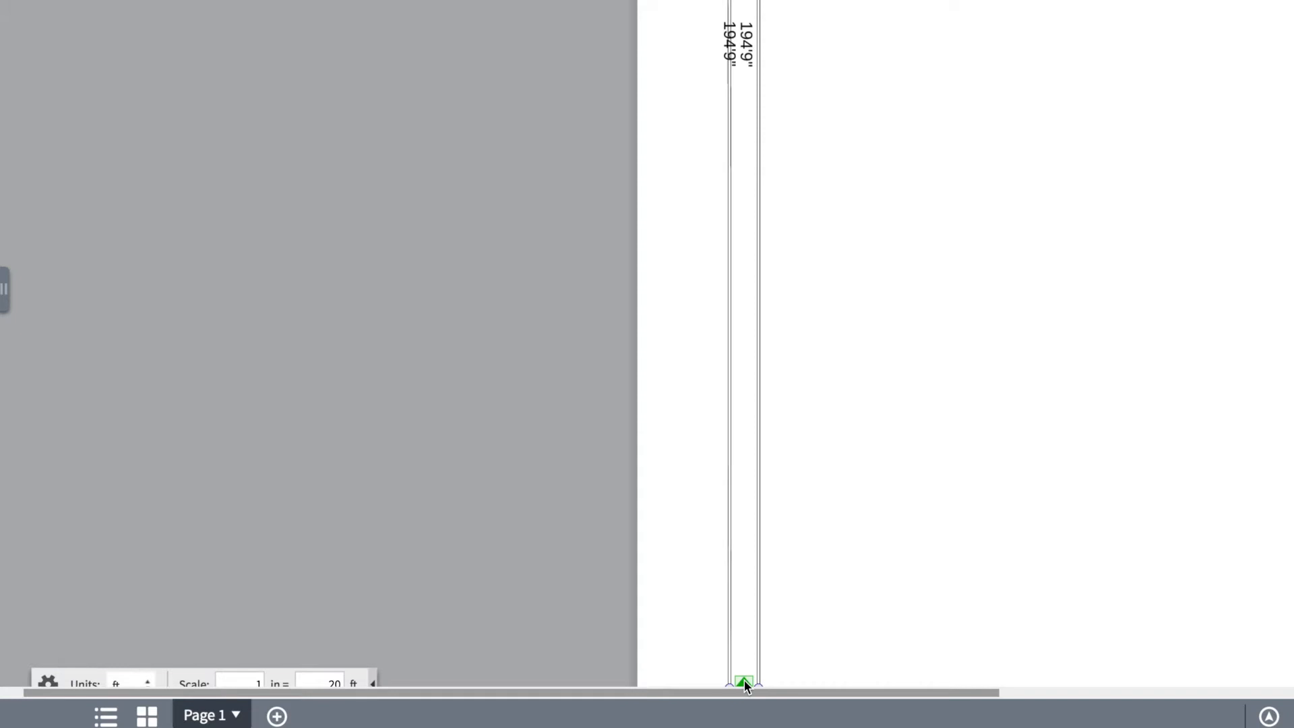
{"action": "mouse_move", "coordinate": [744, 682]}
{"action": "left_mouse_down"}
{"action": "mouse_move", "coordinate": [743, 648]}
{"action": "mouse_move", "coordinate": [743, 689]}
{"action": "left_mouse_up"}
{"action": "scroll", "coordinate": [782, 659], "scroll_direction": "up", "scroll_amount": 2}
{"action": "scroll", "coordinate": [780, 659], "scroll_direction": "down", "scroll_amount": 1}
{"action": "scroll", "coordinate": [765, 673], "scroll_direction": "down", "scroll_amount": 1}
{"action": "left_click_drag", "start_coordinate": [749, 664], "coordinate": [753, 557]}
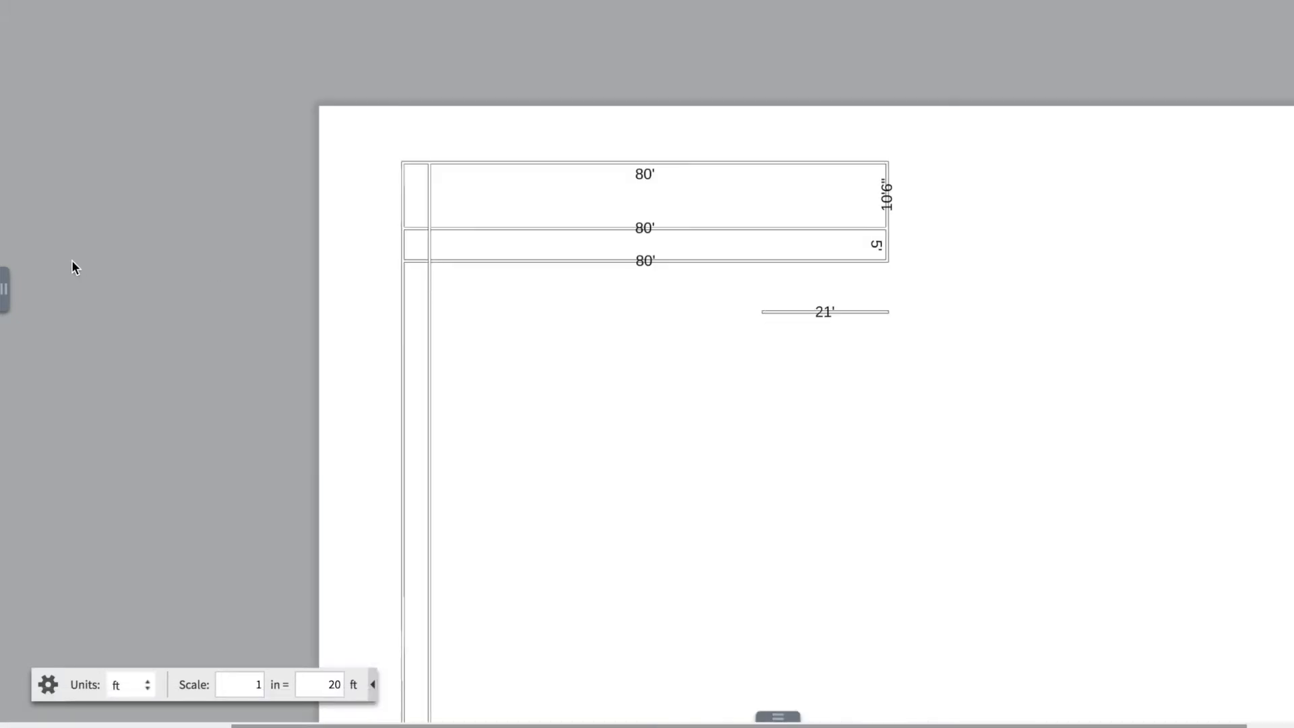
Show the shape library and add a square room shape to the page
{"action": "left_click", "coordinate": [4, 290]}
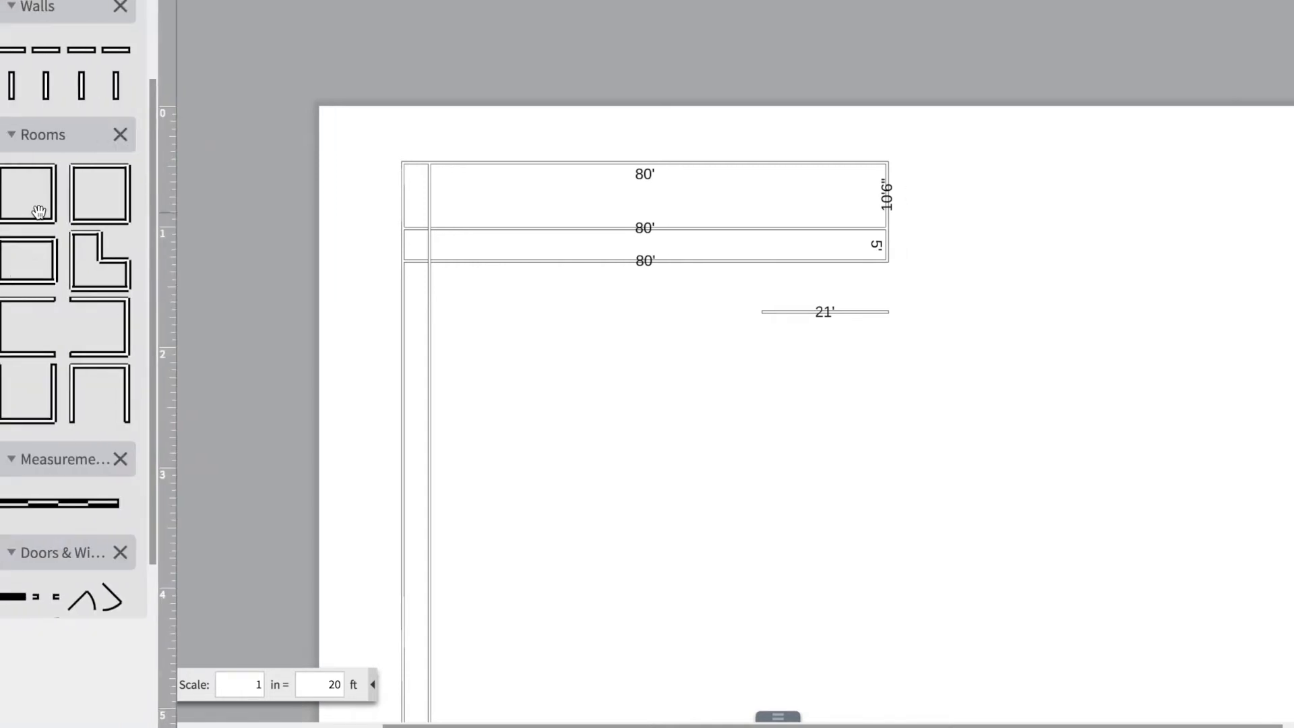
{"action": "mouse_move", "coordinate": [38, 217]}
{"action": "mouse_move", "coordinate": [94, 225]}
{"action": "left_click_drag", "start_coordinate": [95, 224], "coordinate": [591, 357]}
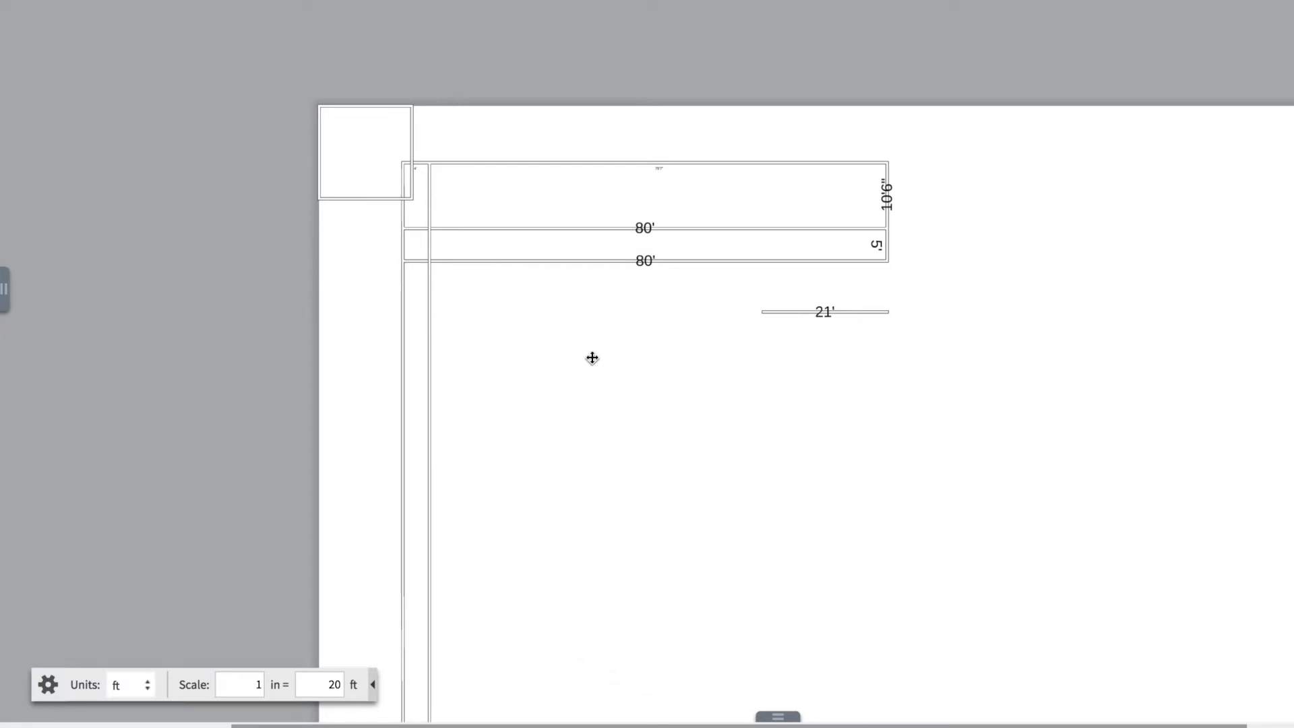
{"action": "left_click", "coordinate": [576, 357]}
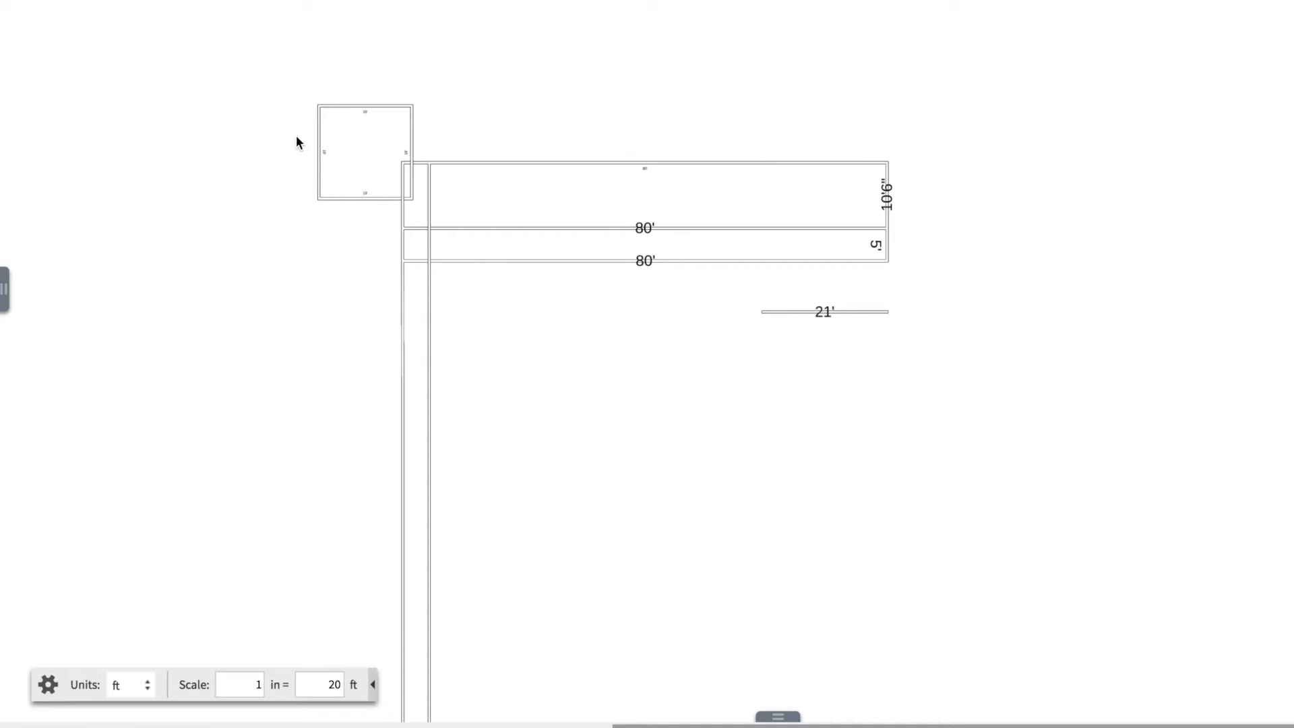
Move the whole square room below the 80' strips so its upper right corner meets the left end of the short horizontal wall
{"action": "left_click_drag", "start_coordinate": [291, 95], "coordinate": [420, 152]}
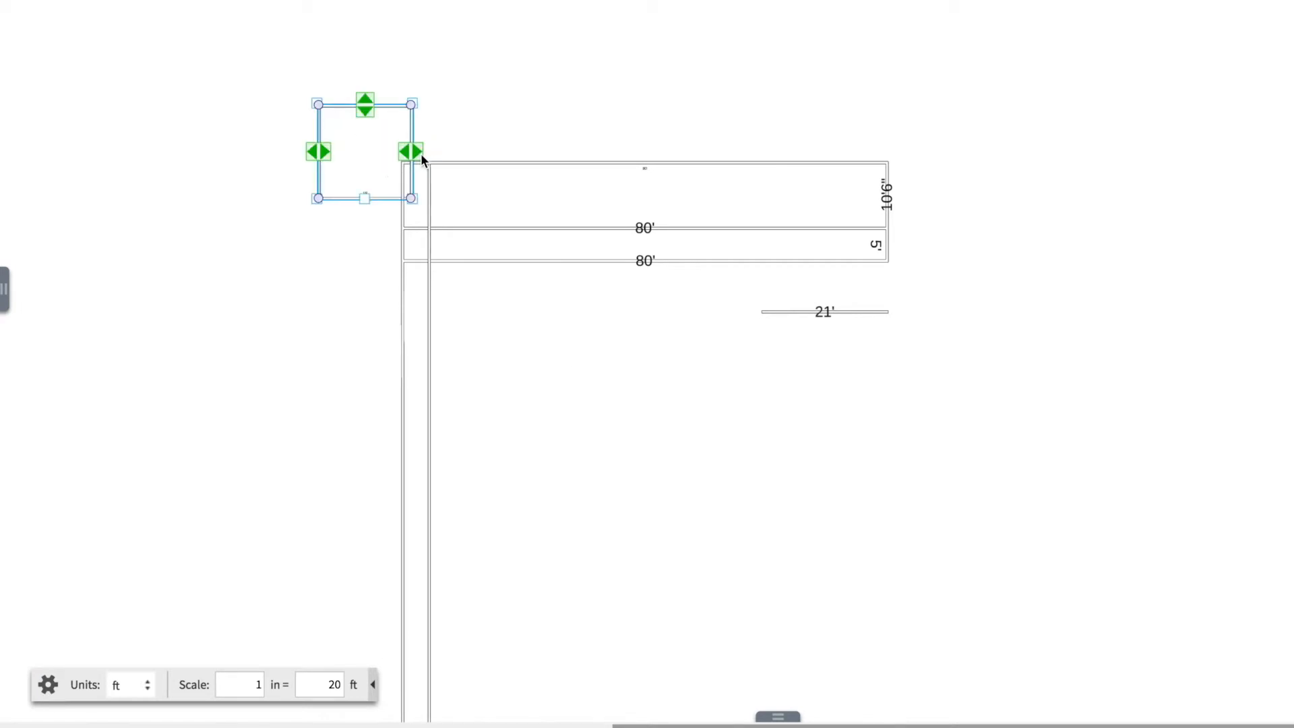
{"action": "left_click", "coordinate": [381, 200]}
{"action": "left_click_drag", "start_coordinate": [341, 200], "coordinate": [691, 407]}
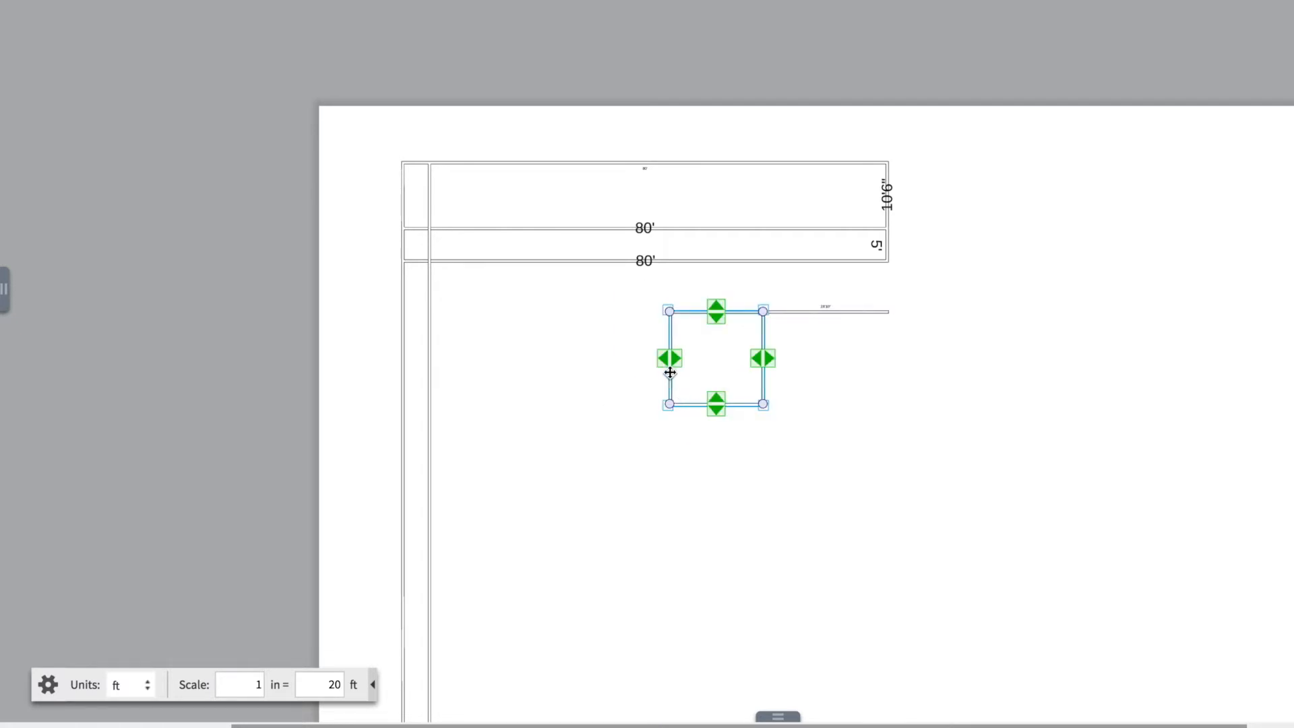
{"action": "mouse_move", "coordinate": [663, 364]}
{"action": "left_mouse_down"}
{"action": "mouse_move", "coordinate": [613, 361]}
{"action": "mouse_move", "coordinate": [669, 378]}
{"action": "left_mouse_up"}
{"action": "left_click", "coordinate": [666, 448]}
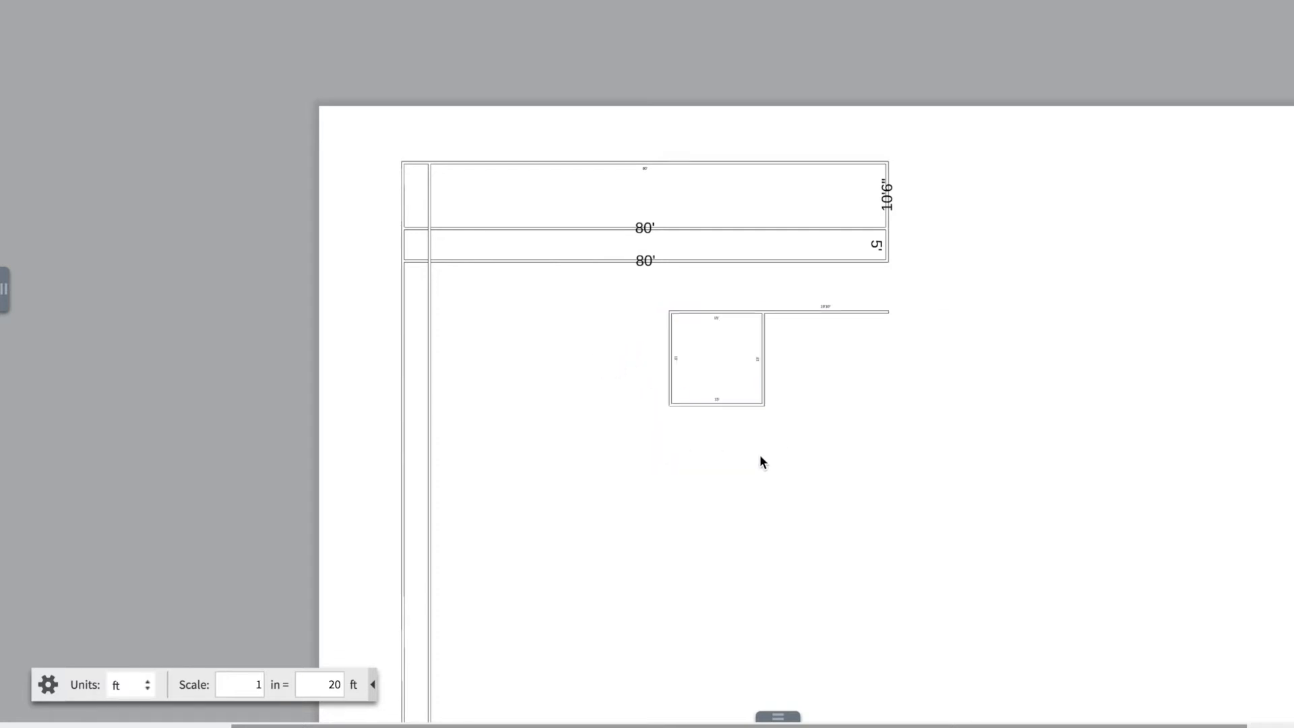
Enlarge the square room by extending its left wall outward and its lower wall downward
{"action": "scroll", "coordinate": [760, 450], "scroll_direction": "up", "scroll_amount": 2}
{"action": "scroll", "coordinate": [765, 415], "scroll_direction": "up", "scroll_amount": 2}
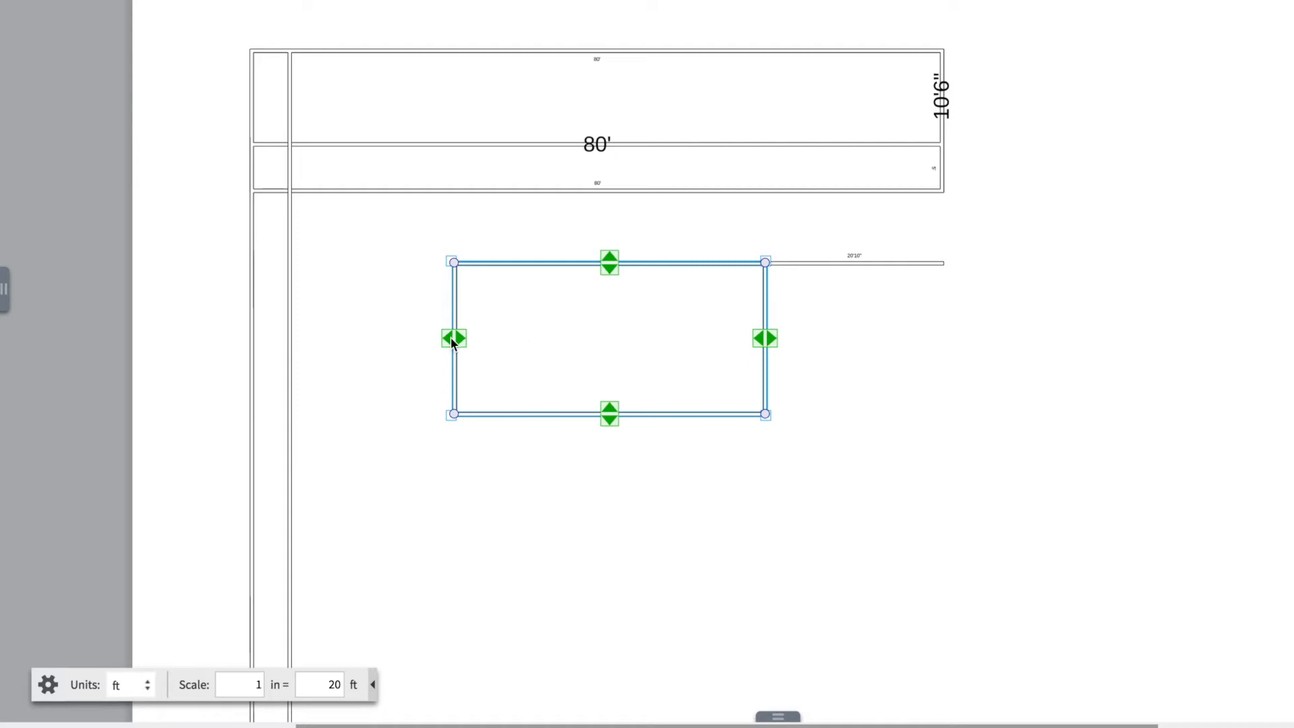
{"action": "left_click_drag", "start_coordinate": [611, 419], "coordinate": [587, 653]}
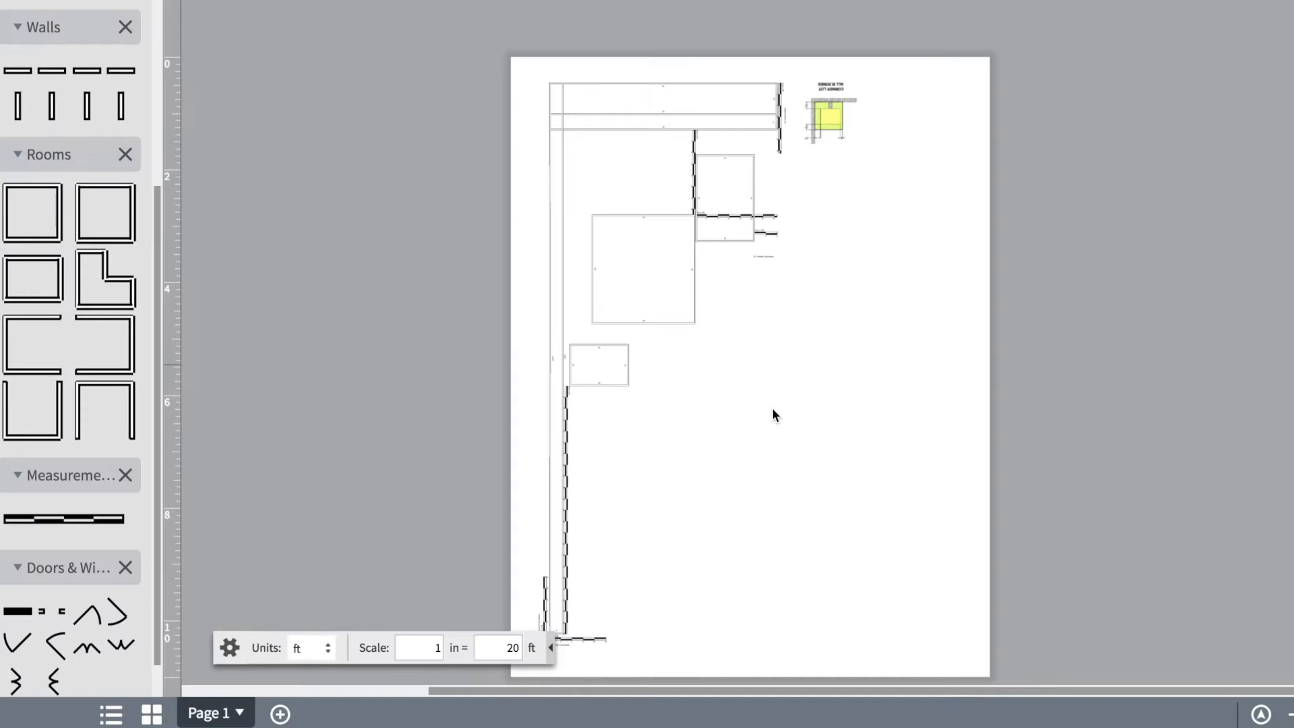
Select all objects in the site plan and nudge them to the right across the page
{"action": "key", "text": "ctrl+a"}
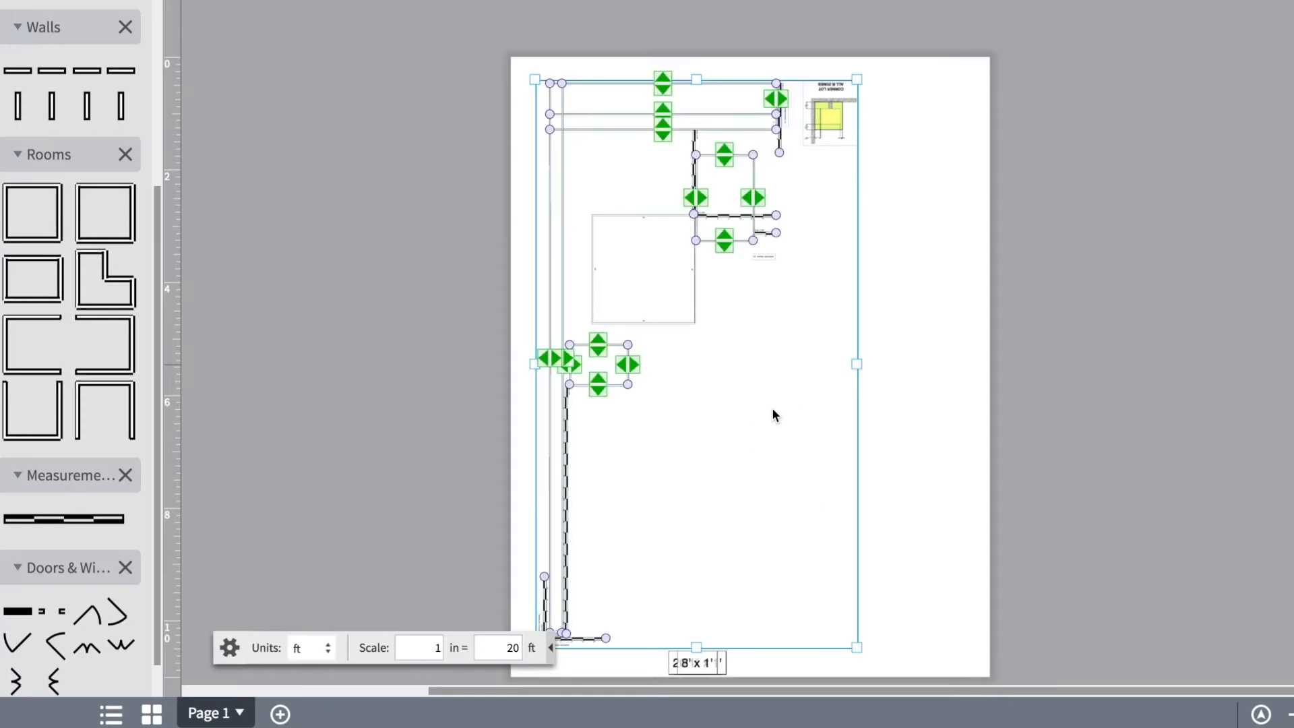
{"action": "left_click", "coordinate": [679, 322]}
{"action": "key", "text": "ctrl+a"}
{"action": "left_click", "coordinate": [671, 322]}
{"action": "key", "text": "ctrl+a"}
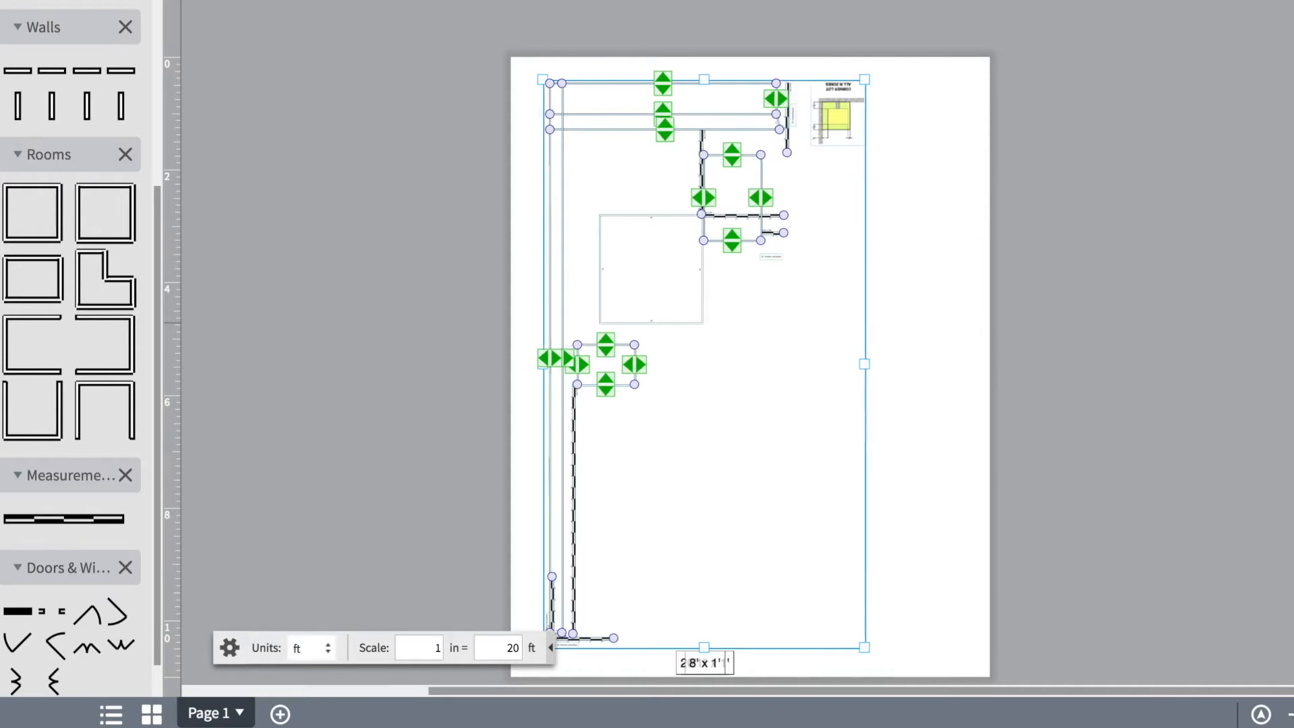
{"action": "key", "text": "Right"}
{"action": "key", "text": "Right"}
{"action": "key", "text": "Right"}
{"action": "key", "text": "Right"}
{"action": "key", "text": "Right"}
{"action": "key", "text": "Right"}
{"action": "key", "text": "Right"}
{"action": "key", "text": "Right"}
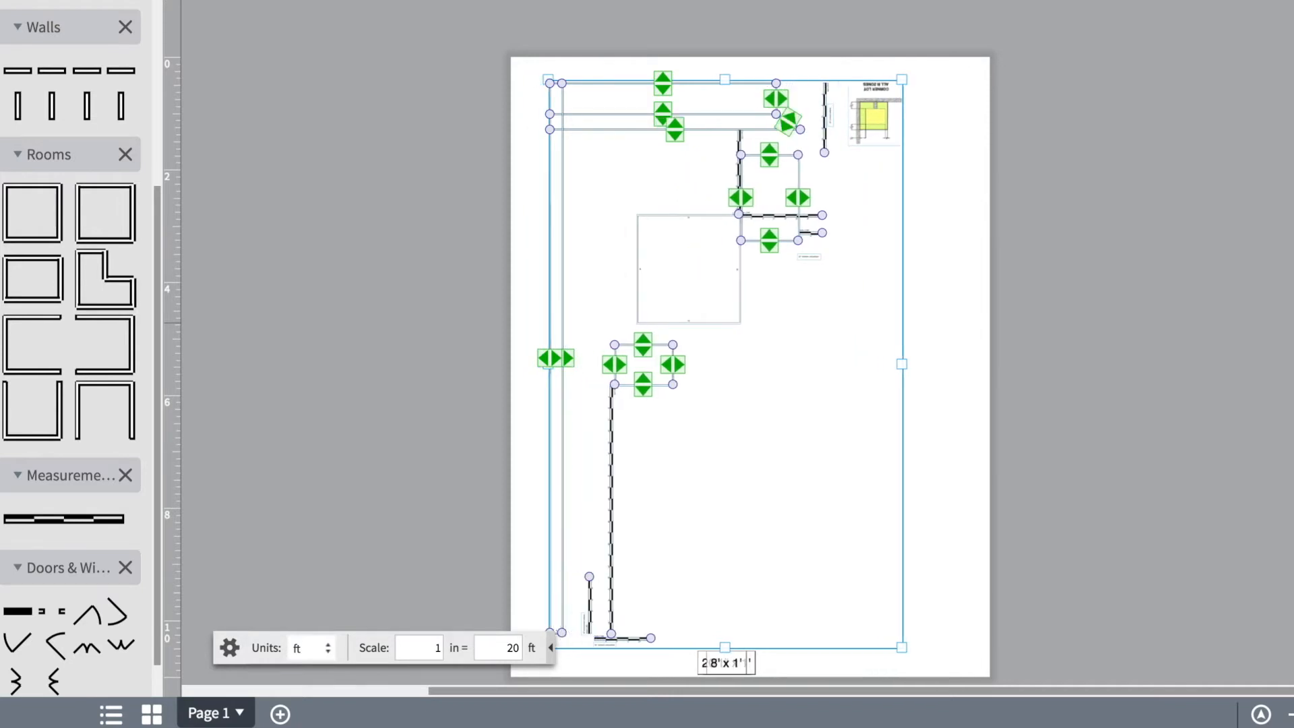
{"action": "key", "text": "Right"}
{"action": "key", "text": "Right"}
{"action": "key", "text": "Right"}
{"action": "key", "text": "Right"}
{"action": "key", "text": "Right"}
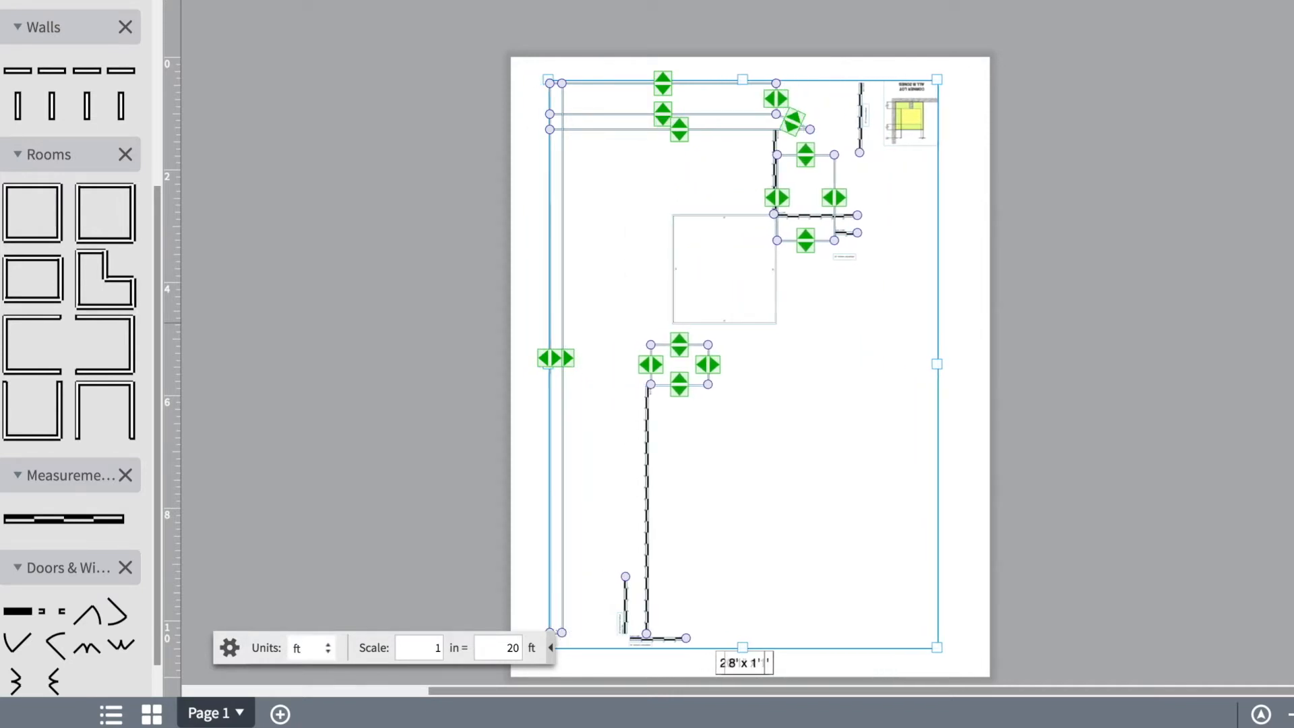
Nudge all objects of the site plan to the left across the page
{"action": "key", "text": "Left"}
{"action": "key", "text": "Left"}
{"action": "key", "text": "Left"}
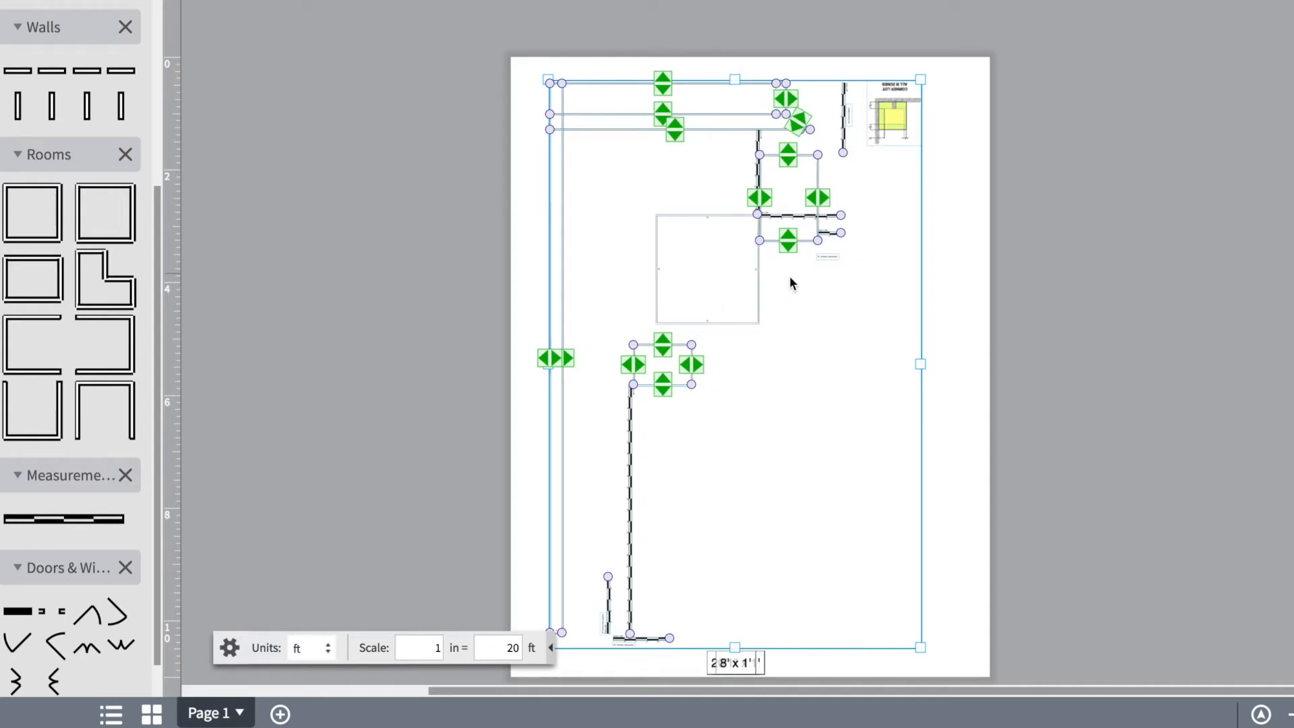
{"action": "left_click", "coordinate": [818, 350]}
{"action": "key", "text": "Left"}
{"action": "key", "text": "Left"}
{"action": "key", "text": "Left"}
{"action": "key", "text": "Left"}
{"action": "key", "text": "Left"}
{"action": "key", "text": "Left"}
{"action": "key", "text": "Left"}
{"action": "key", "text": "Left"}
{"action": "key", "text": "Left"}
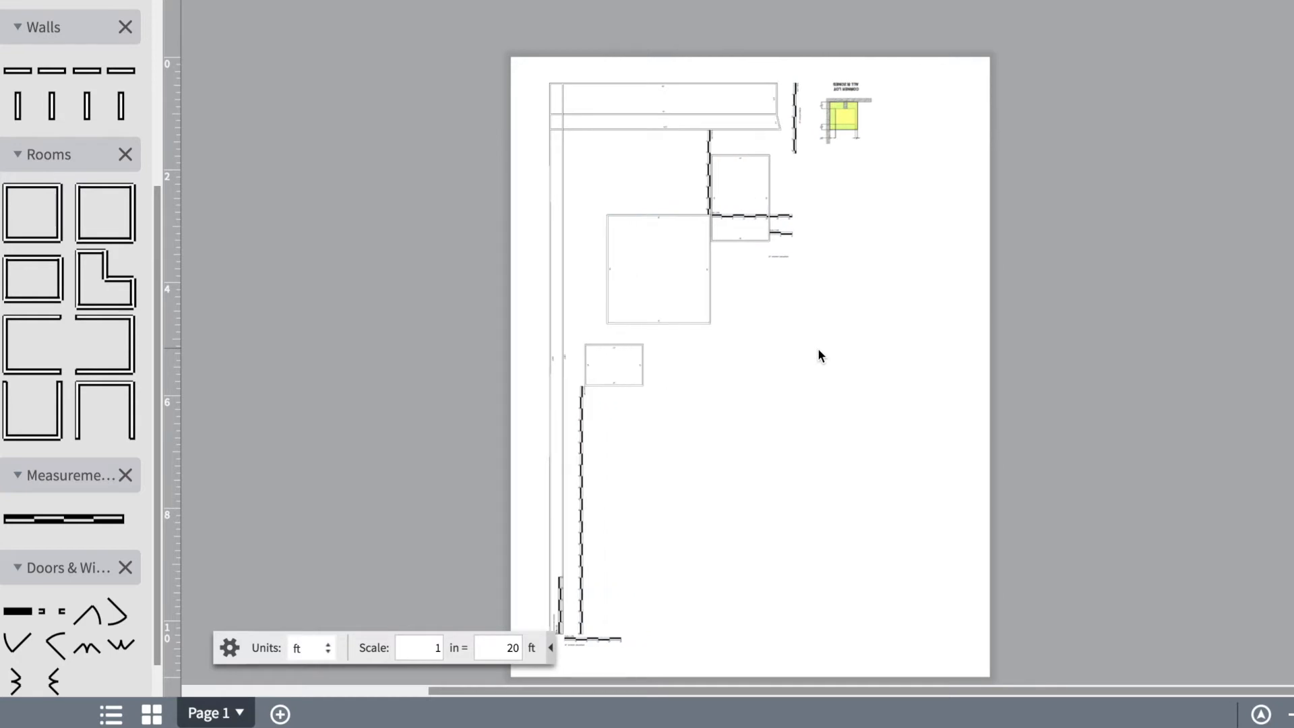
{"action": "key", "text": "Left"}
{"action": "key", "text": "Left"}
Select everything in the site plan and nudge it a little to the right
{"action": "key", "text": "ctrl+a"}
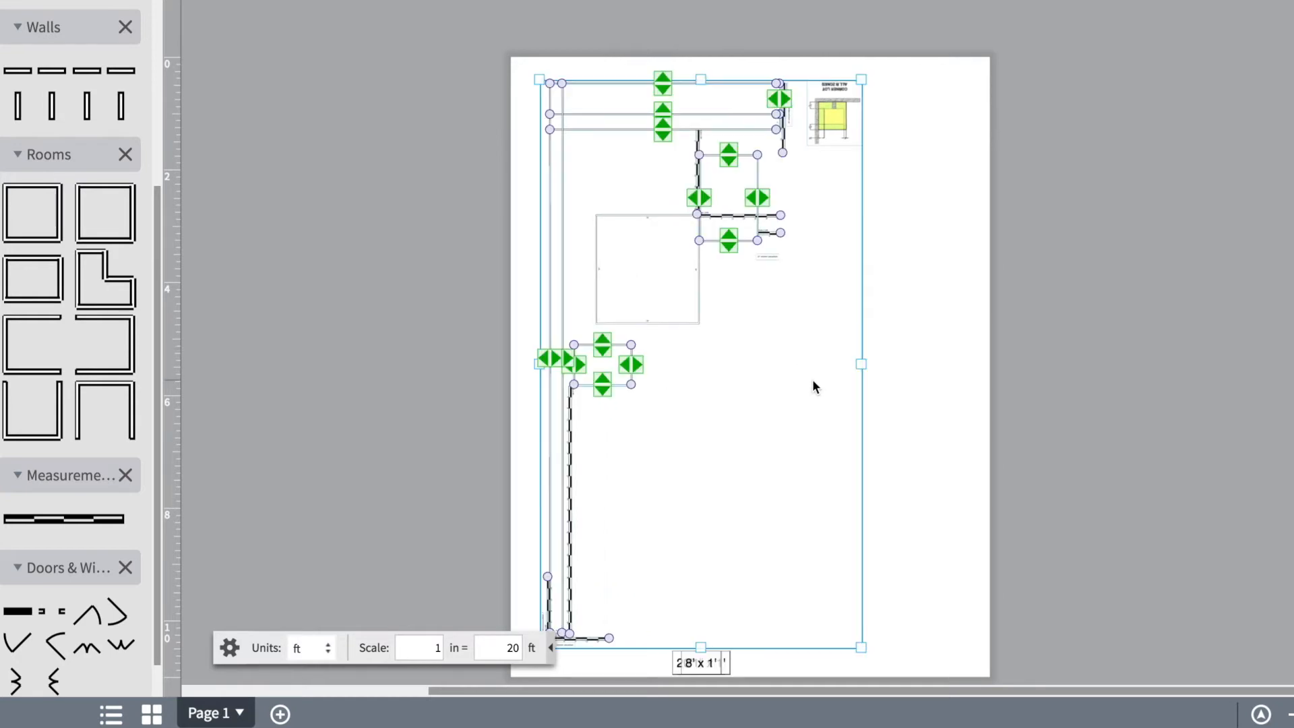
{"action": "key", "text": "Right"}
{"action": "key", "text": "Right"}
{"action": "key", "text": "Right"}
{"action": "key", "text": "Right"}
{"action": "key", "text": "Right"}
{"action": "key", "text": "Right"}
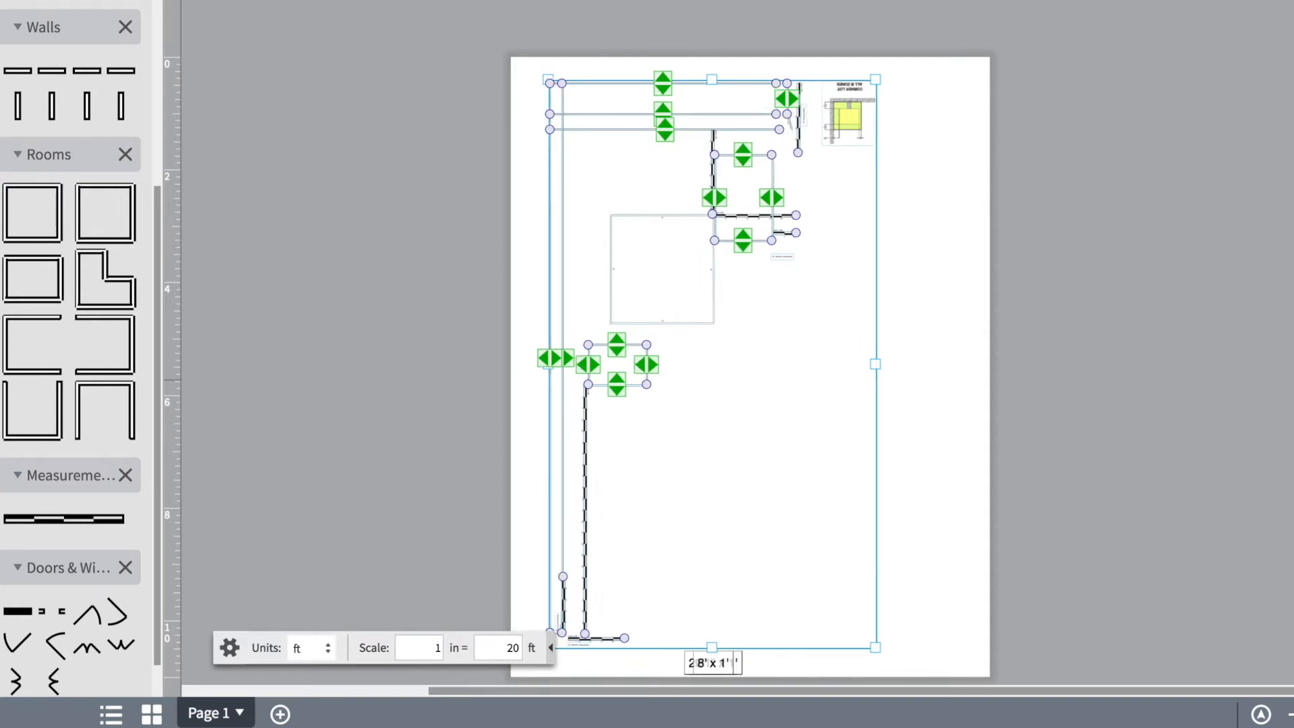
Nudge the selected site plan back to the left and deselect it
{"action": "key", "text": "Left"}
{"action": "key", "text": "Left"}
{"action": "key", "text": "Left"}
{"action": "key", "text": "Left"}
{"action": "key", "text": "Left"}
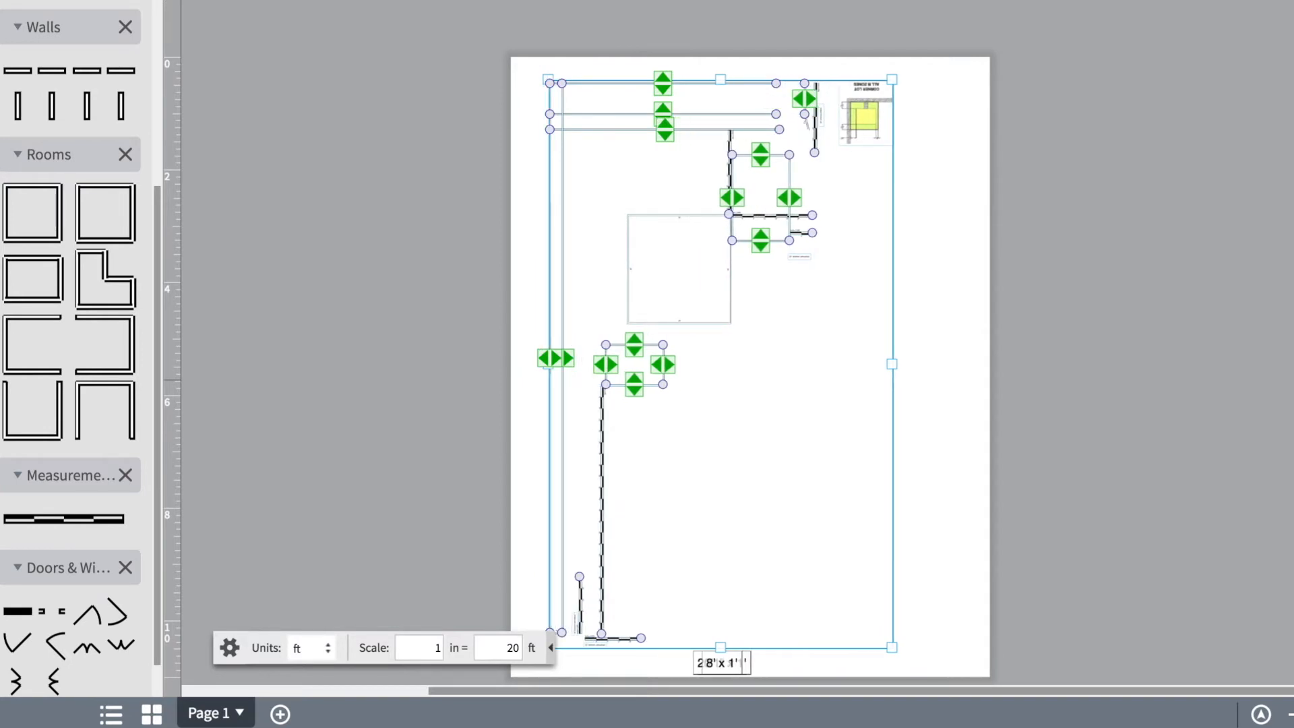
{"action": "key", "text": "Left"}
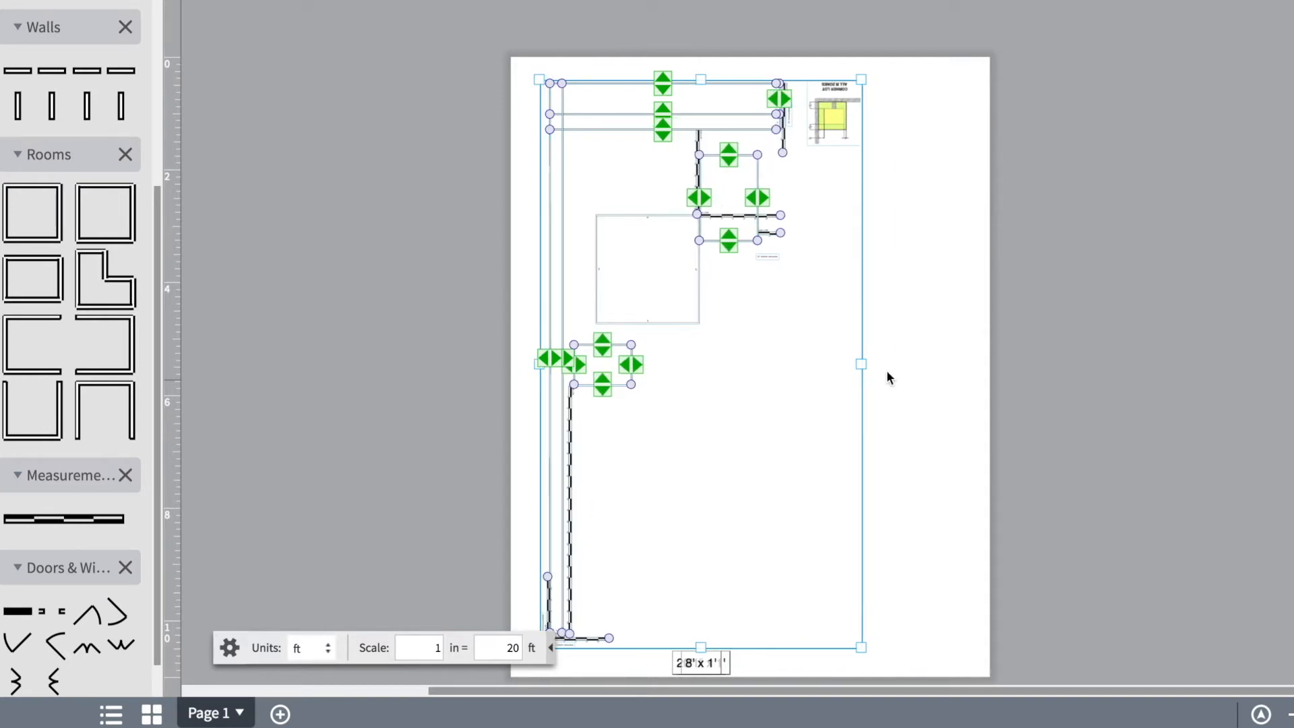
{"action": "left_click", "coordinate": [942, 362]}
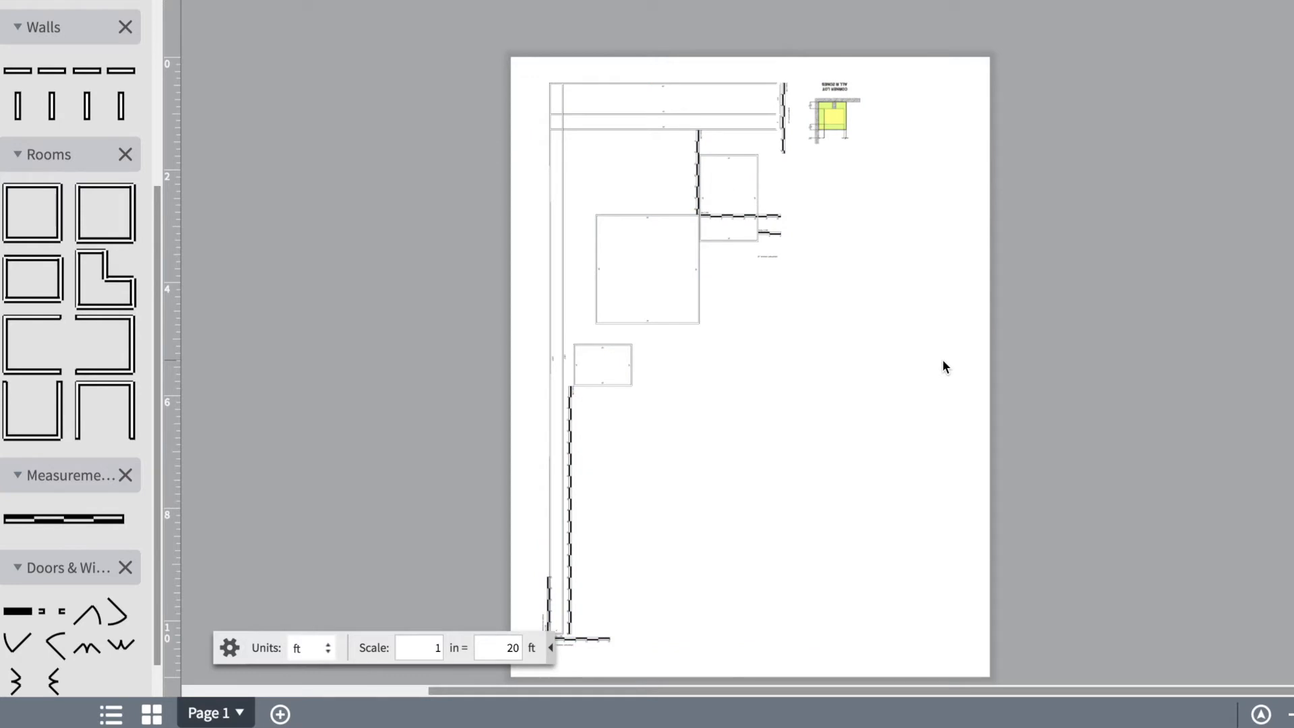
Group the walls of the 15' by 30' room next to the gray circle
{"action": "scroll", "coordinate": [943, 362], "scroll_direction": "down", "scroll_amount": 2}
{"action": "scroll", "coordinate": [943, 363], "scroll_direction": "left", "scroll_amount": 1}
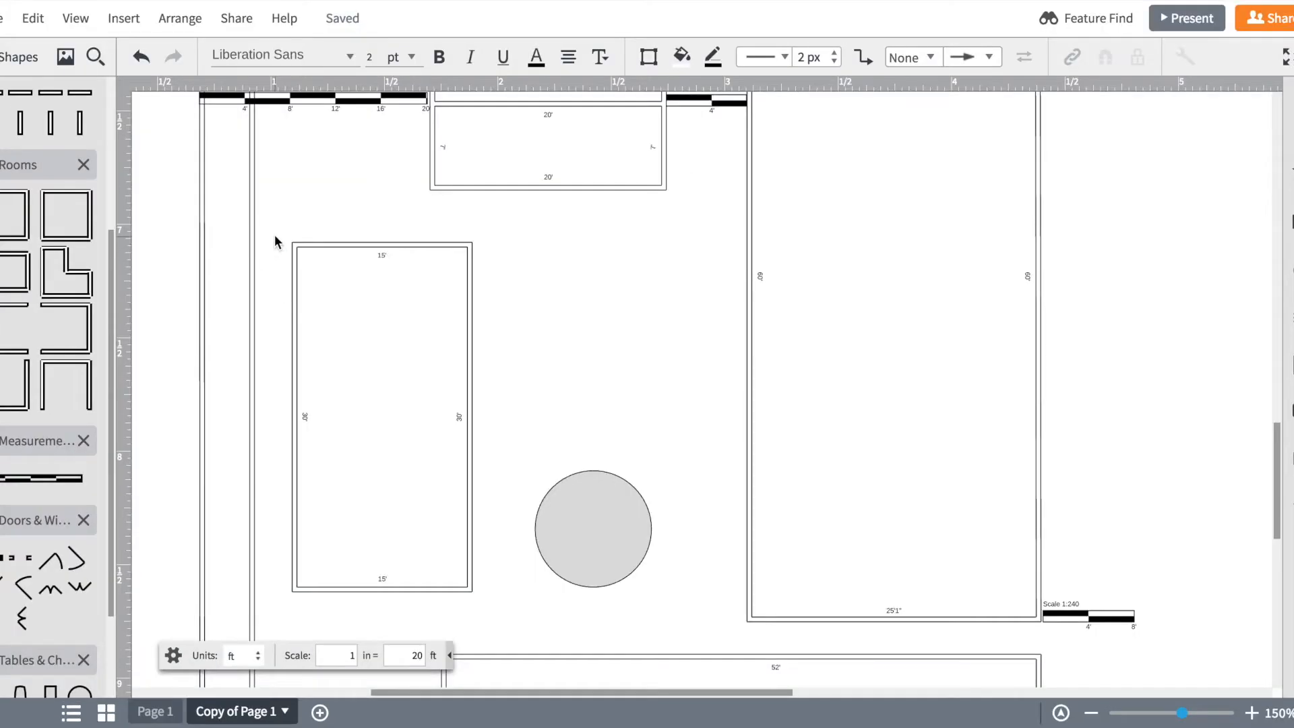
{"action": "left_click_drag", "start_coordinate": [275, 239], "coordinate": [494, 616]}
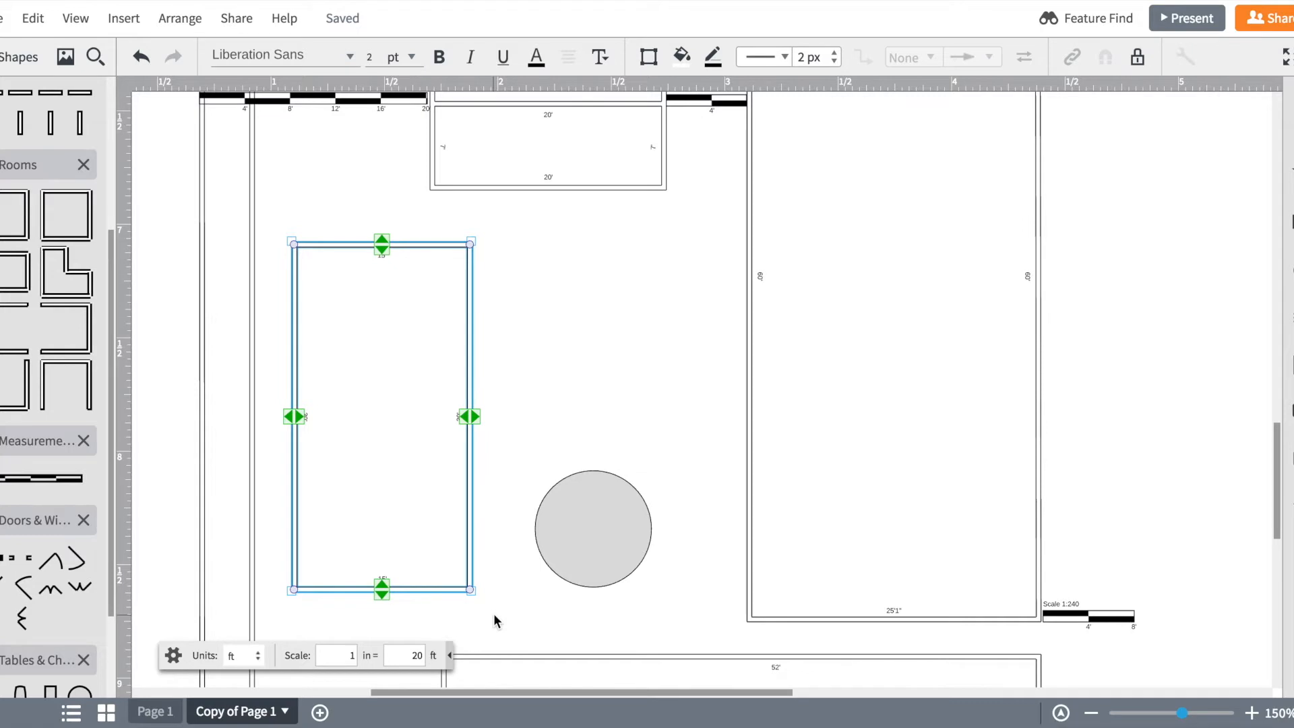
{"action": "key", "text": "super+g"}
{"action": "left_click", "coordinate": [482, 576]}
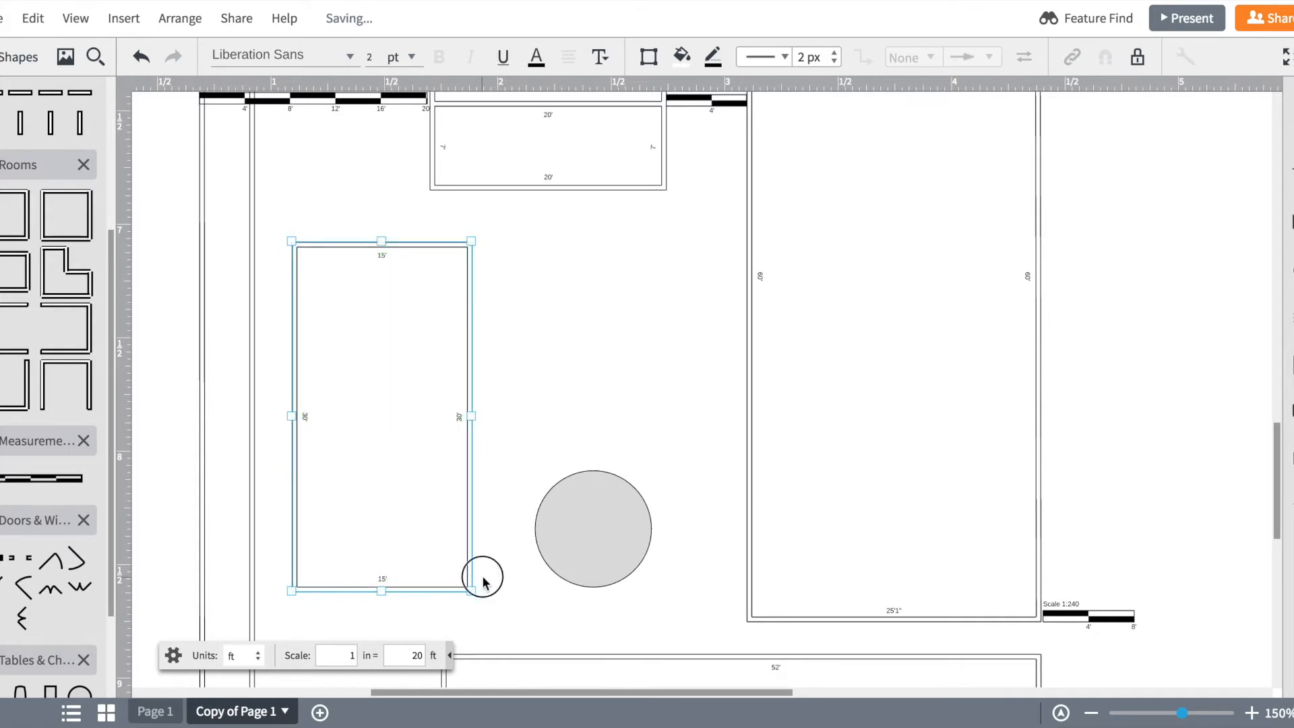
Try to shrink the grouped 15' by 30' room from its edges and upper corners
{"action": "left_click", "coordinate": [385, 589]}
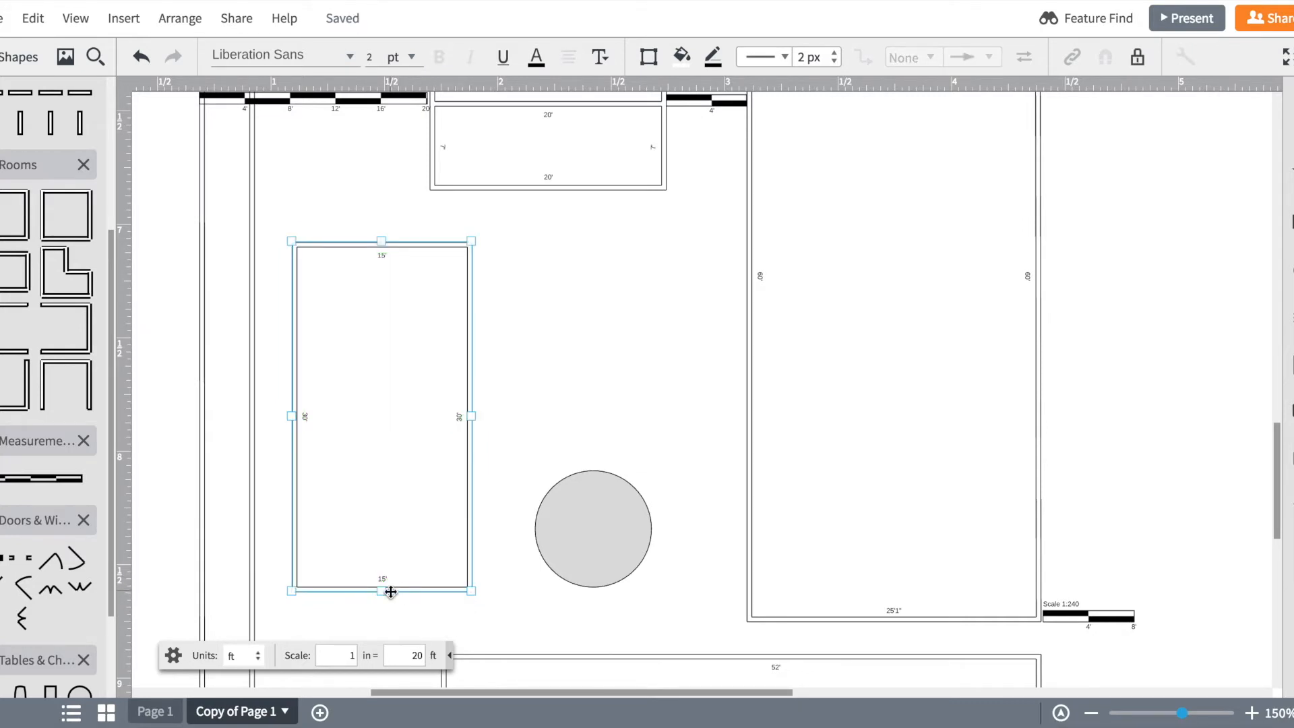
{"action": "left_click_drag", "start_coordinate": [390, 590], "coordinate": [390, 542]}
{"action": "left_click", "coordinate": [382, 243]}
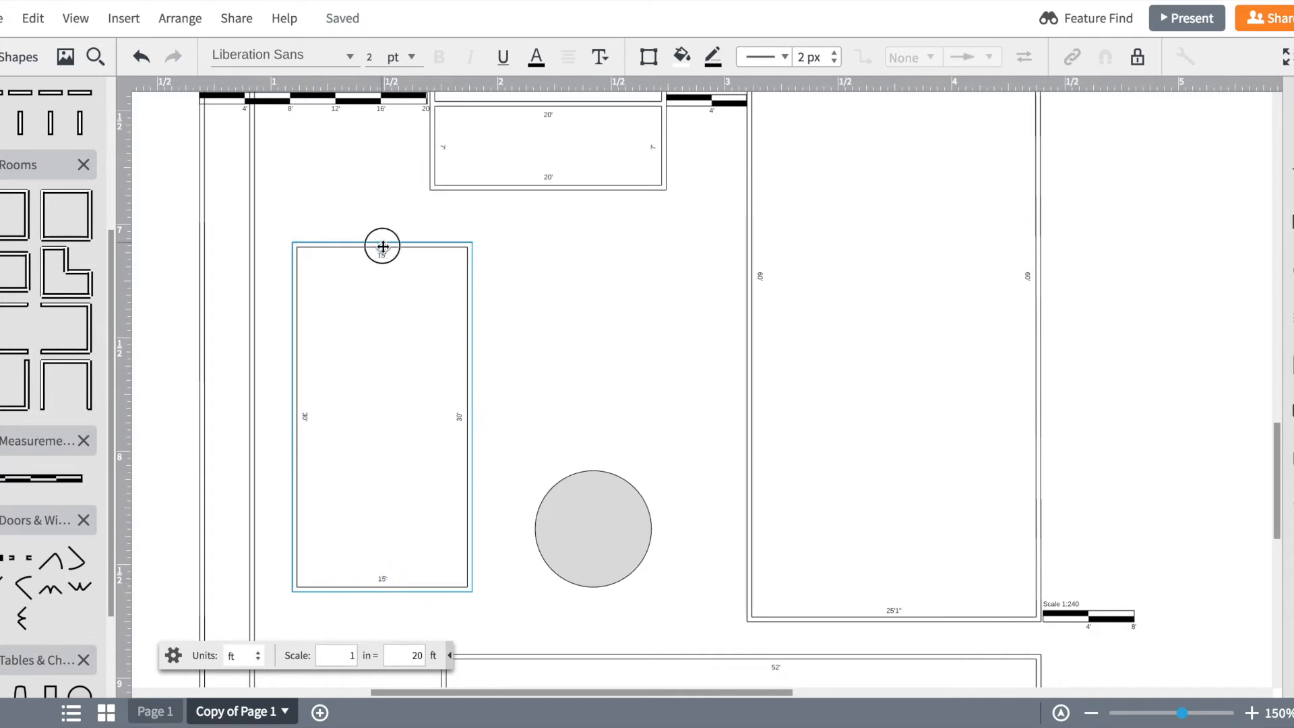
{"action": "left_click_drag", "start_coordinate": [473, 243], "coordinate": [397, 309]}
{"action": "left_click_drag", "start_coordinate": [382, 243], "coordinate": [374, 322]}
{"action": "left_click_drag", "start_coordinate": [381, 242], "coordinate": [383, 252]}
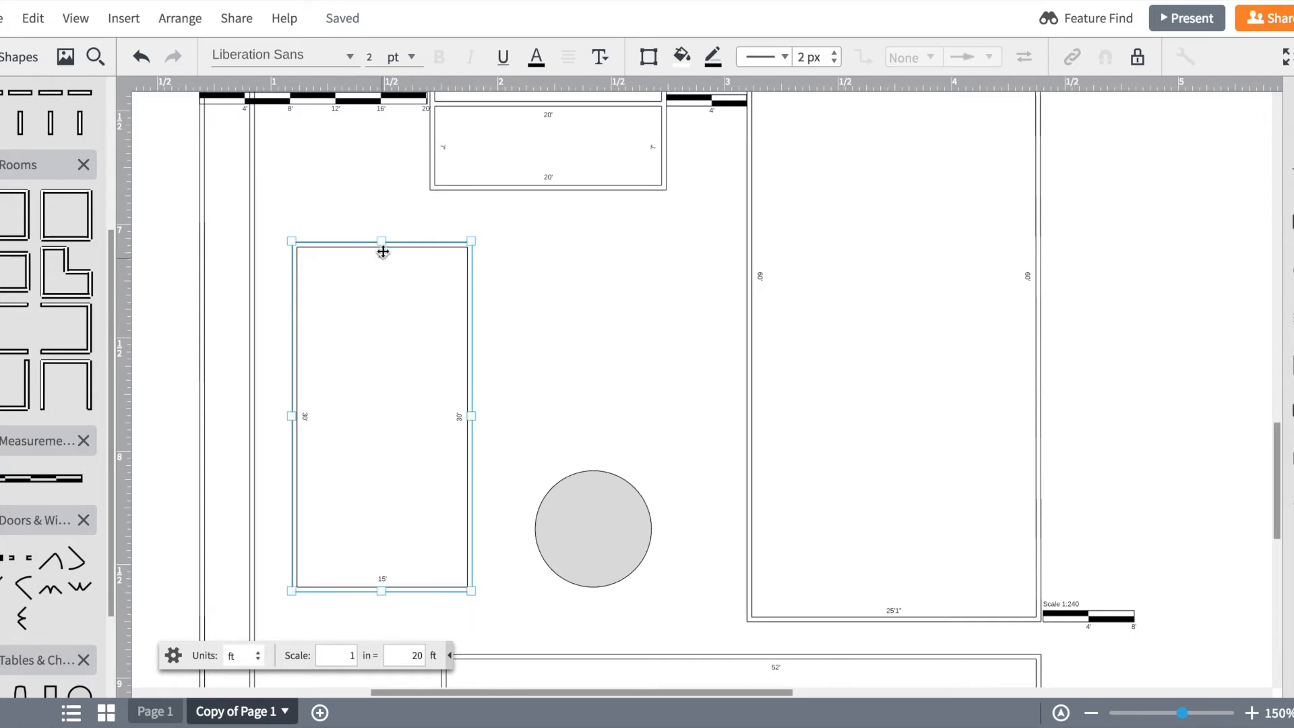
{"action": "left_click", "coordinate": [382, 244]}
{"action": "left_click", "coordinate": [292, 241]}
{"action": "left_click_drag", "start_coordinate": [292, 240], "coordinate": [366, 308]}
Ungroup the 15' by 30' room
{"action": "left_click", "coordinate": [288, 227]}
{"action": "left_click_drag", "start_coordinate": [288, 227], "coordinate": [491, 605]}
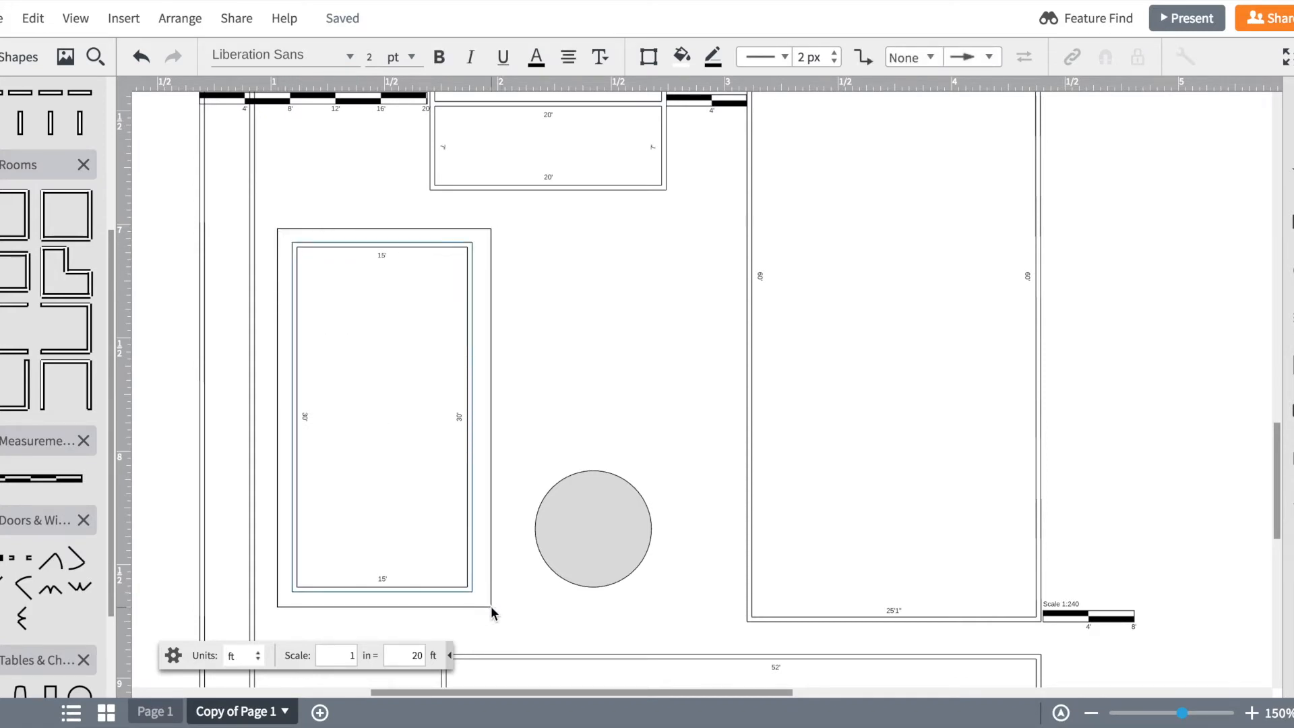
{"action": "key", "text": "ctrl+shift+g"}
{"action": "left_click", "coordinate": [491, 606]}
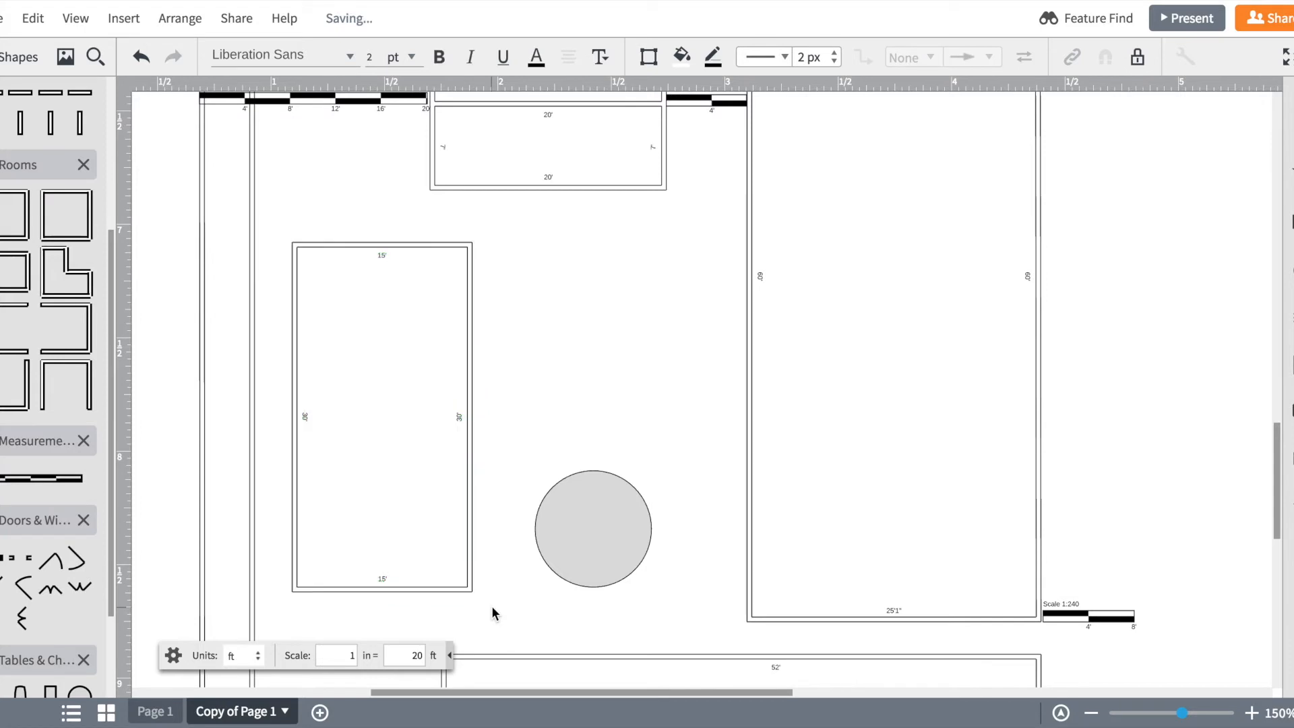
Try shortening the 15' by 30' room by moving its lower wall upward, and undo the change
{"action": "left_click", "coordinate": [383, 589]}
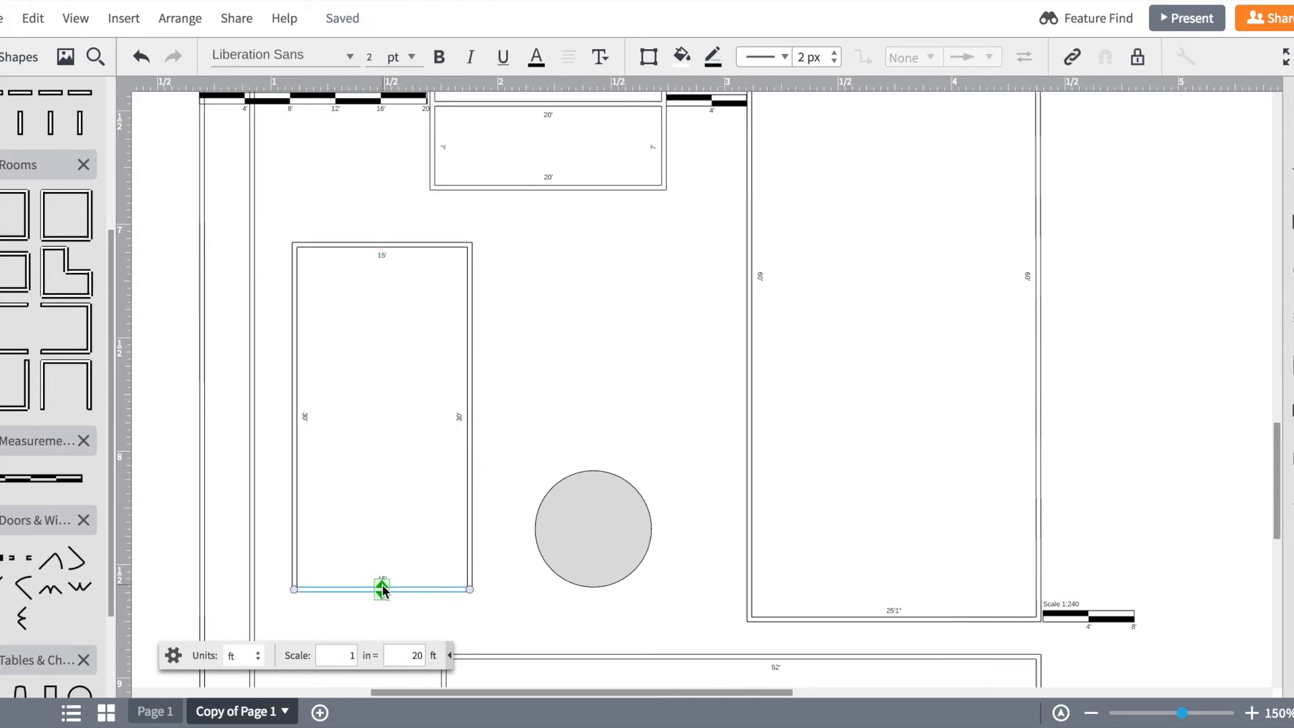
{"action": "left_click_drag", "start_coordinate": [382, 586], "coordinate": [387, 517]}
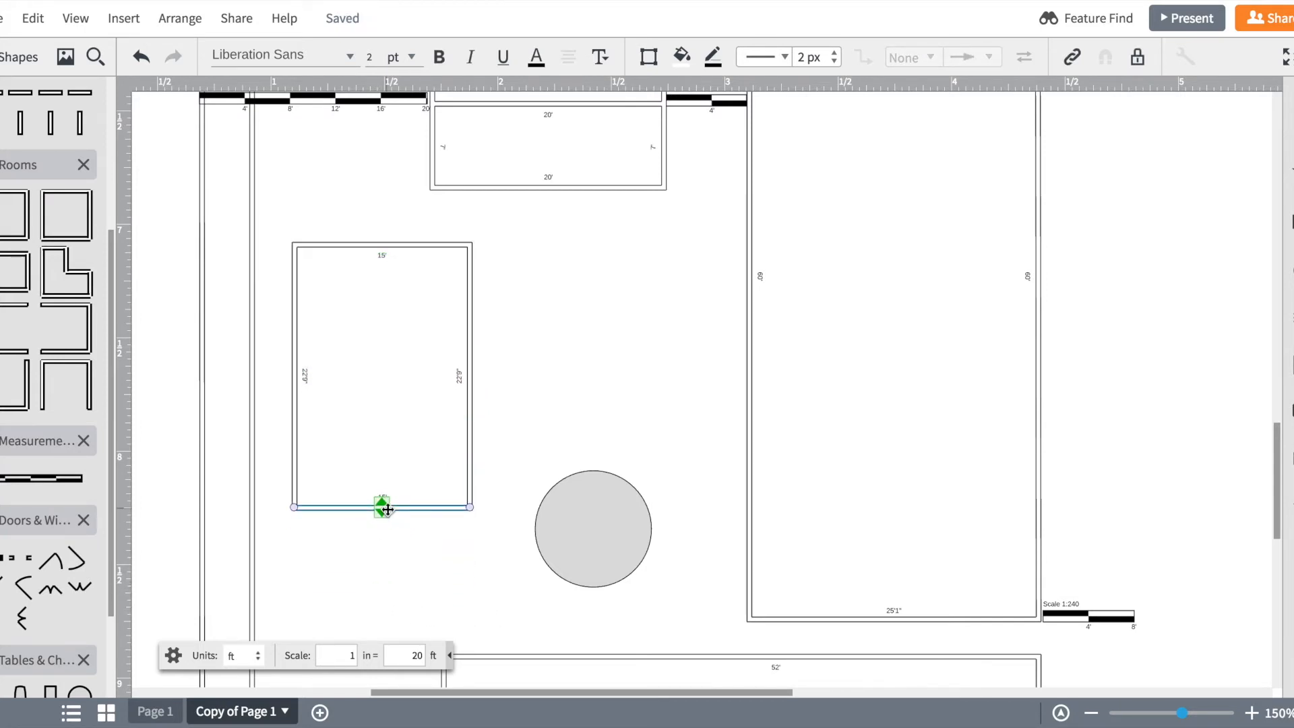
{"action": "key", "text": "ctrl+z"}
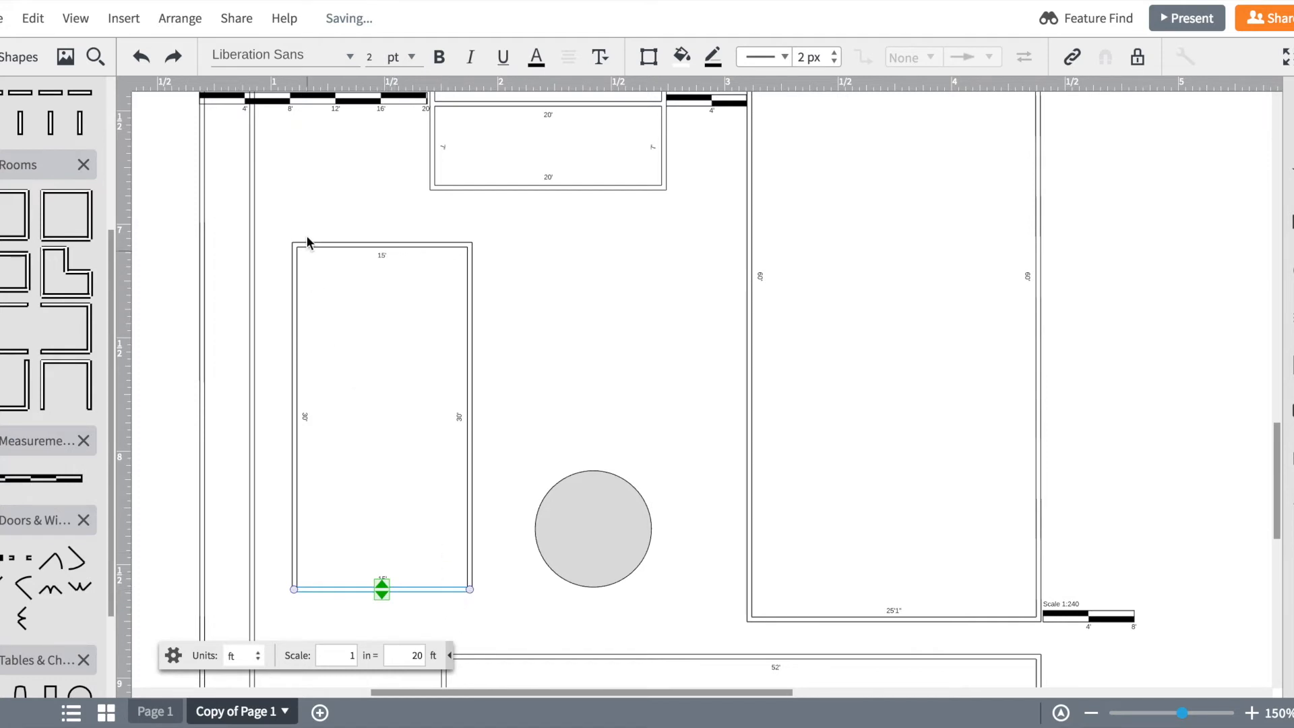
Select all walls of the 15' by 30' room and try to enlarge it from its lower right corner, undoing the distortion
{"action": "left_click_drag", "start_coordinate": [274, 229], "coordinate": [491, 613]}
{"action": "double_click", "coordinate": [491, 611]}
{"action": "left_click", "coordinate": [483, 573]}
{"action": "left_click_drag", "start_coordinate": [274, 230], "coordinate": [487, 607]}
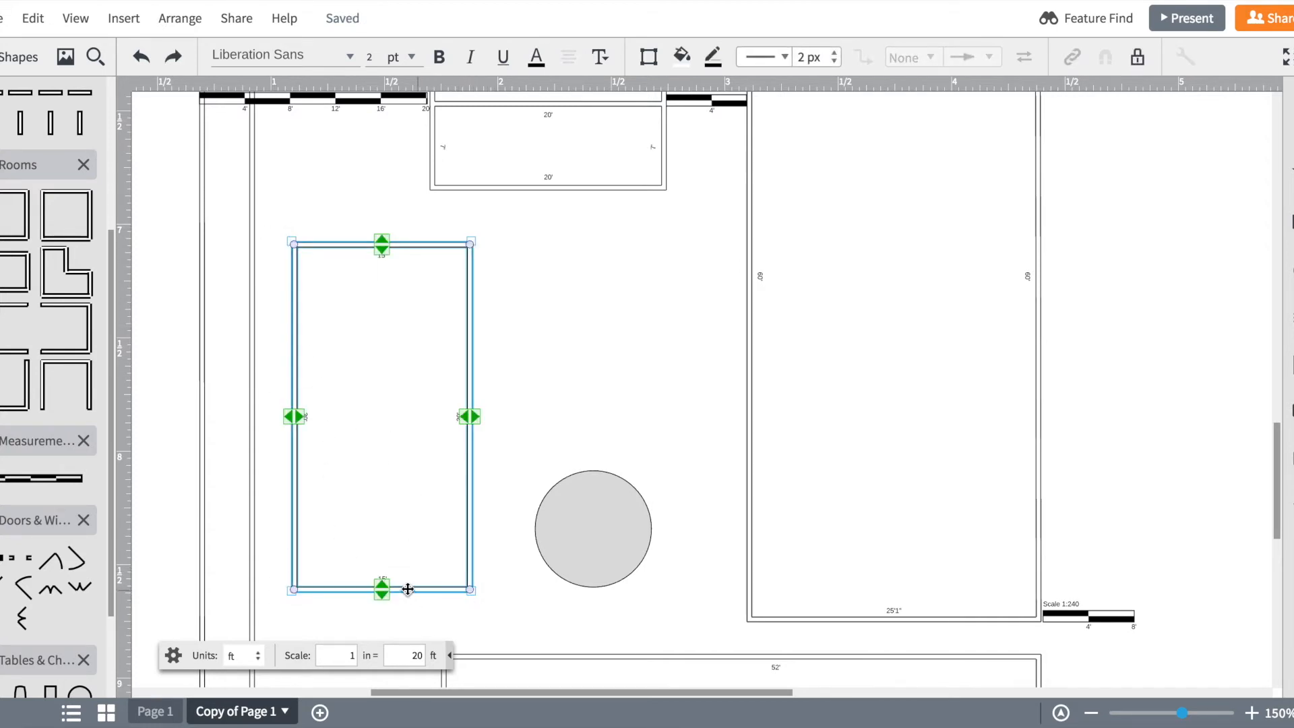
{"action": "mouse_move", "coordinate": [381, 584]}
{"action": "left_mouse_down"}
{"action": "mouse_move", "coordinate": [376, 534]}
{"action": "mouse_move", "coordinate": [381, 609]}
{"action": "mouse_move", "coordinate": [383, 582]}
{"action": "left_mouse_up"}
{"action": "left_click_drag", "start_coordinate": [471, 591], "coordinate": [503, 607]}
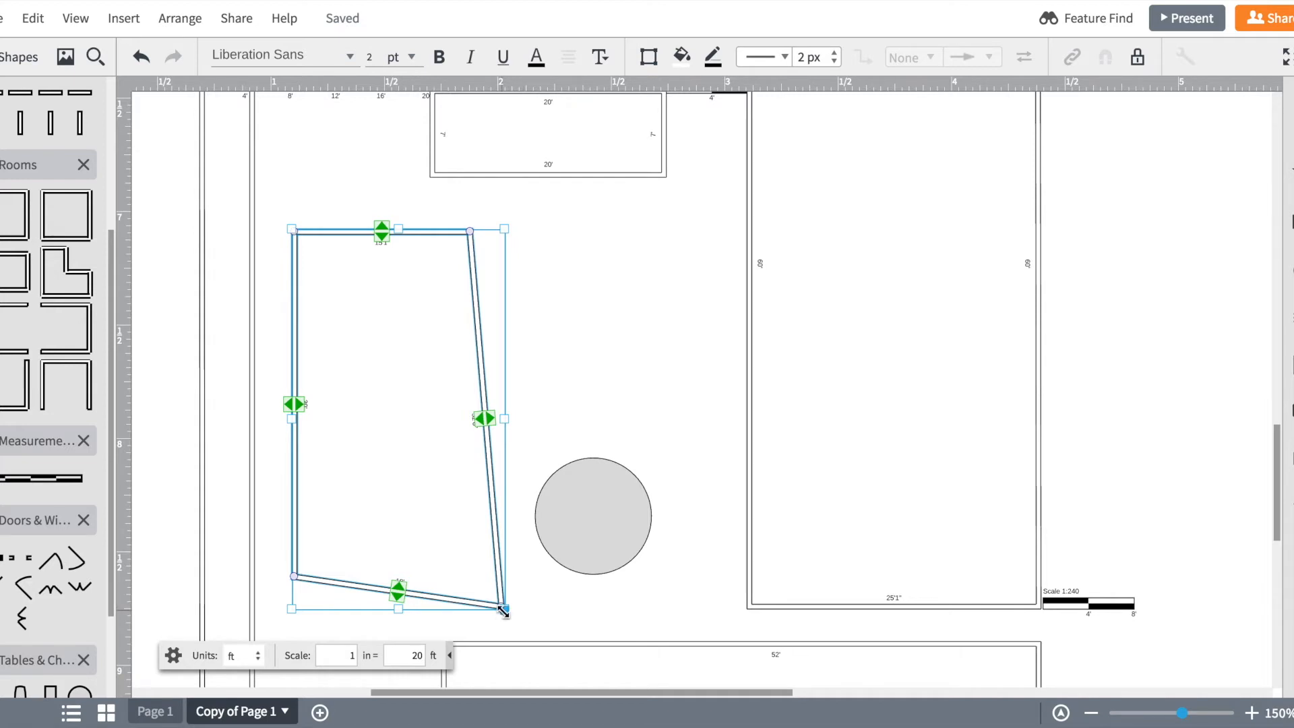
{"action": "key", "text": "ctrl+z"}
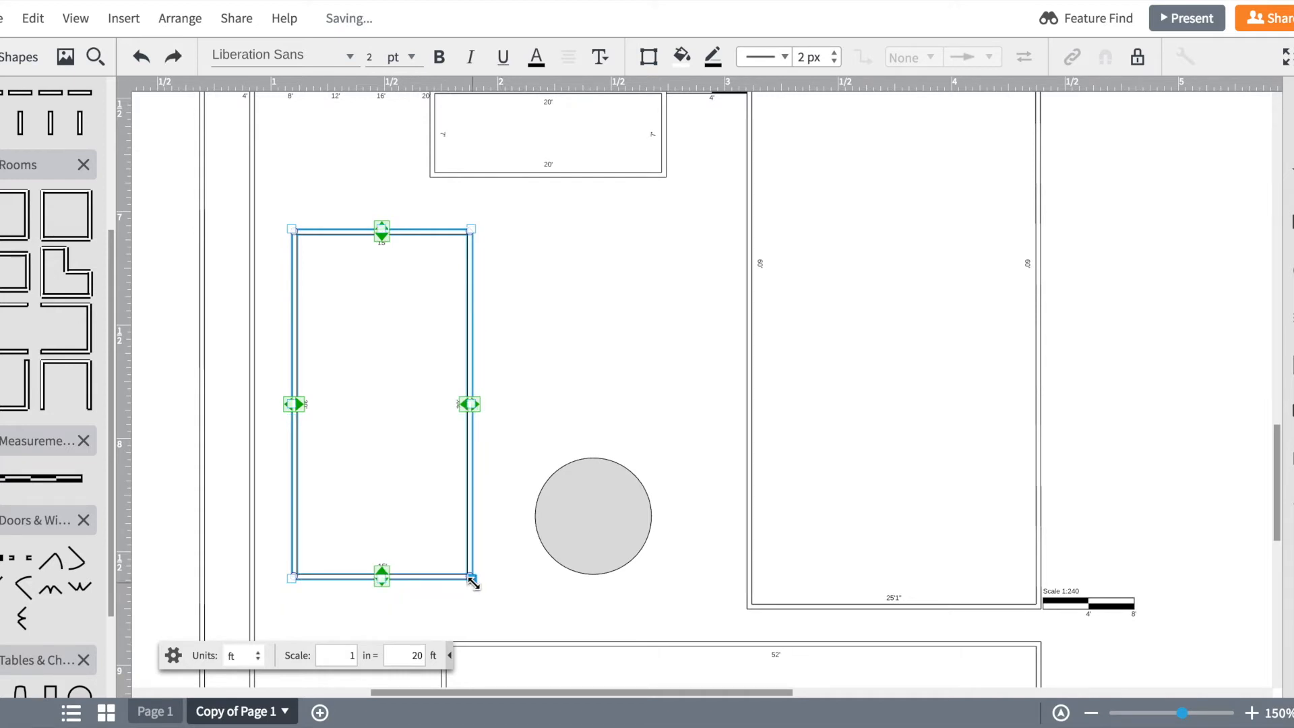
{"action": "left_click_drag", "start_coordinate": [473, 583], "coordinate": [529, 633]}
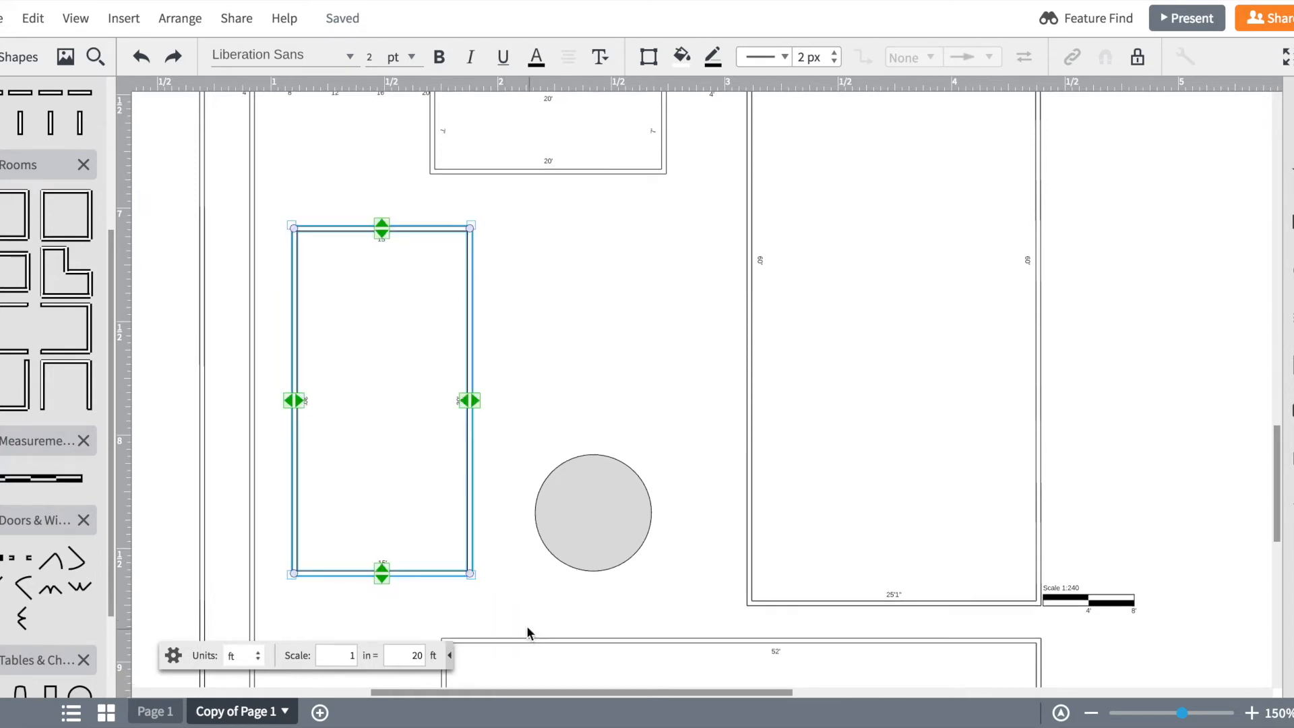
{"action": "left_click_drag", "start_coordinate": [471, 578], "coordinate": [499, 598]}
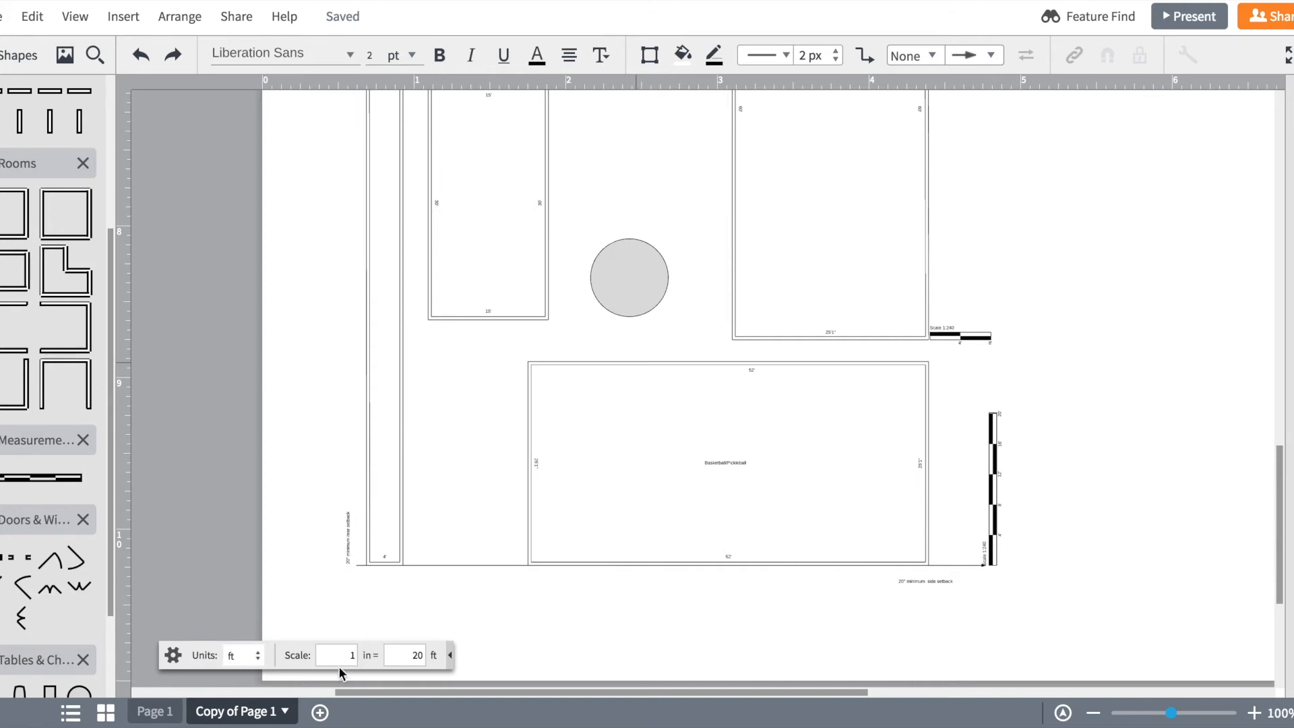
Set the drawing scale of the copied page to 1 in = 30 ft
{"action": "left_click", "coordinate": [172, 660]}
{"action": "left_click", "coordinate": [171, 661]}
{"action": "scroll", "coordinate": [632, 608], "scroll_direction": "down", "scroll_amount": 1}
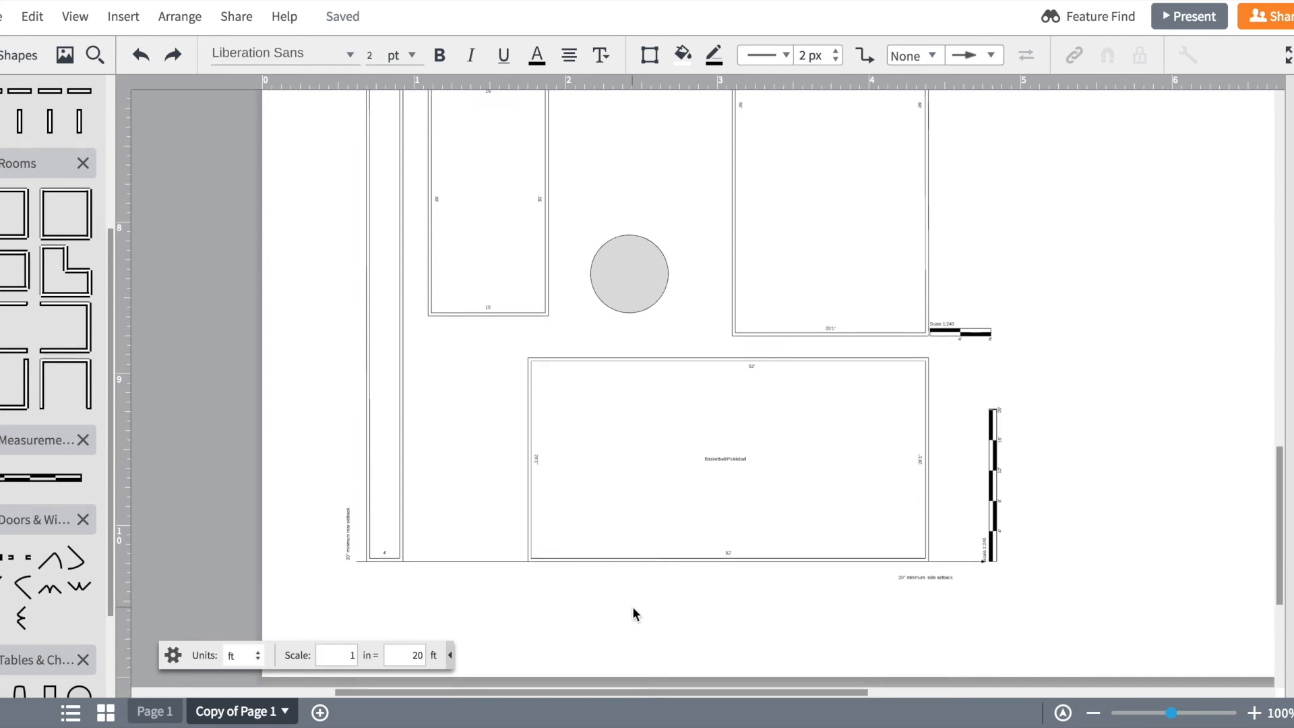
{"action": "scroll", "coordinate": [518, 629], "scroll_direction": "up", "scroll_amount": 1}
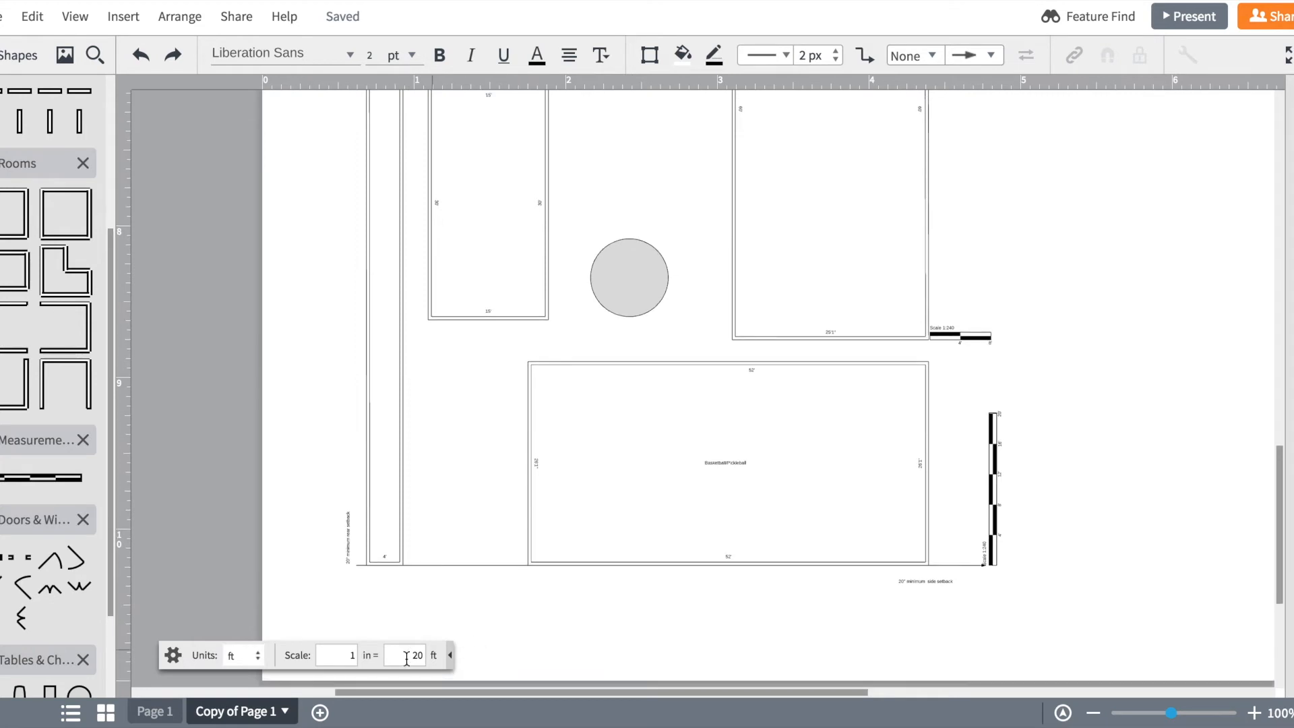
{"action": "left_click_drag", "start_coordinate": [413, 654], "coordinate": [457, 660]}
{"action": "type", "text": "30"}
{"action": "key", "text": "Return"}
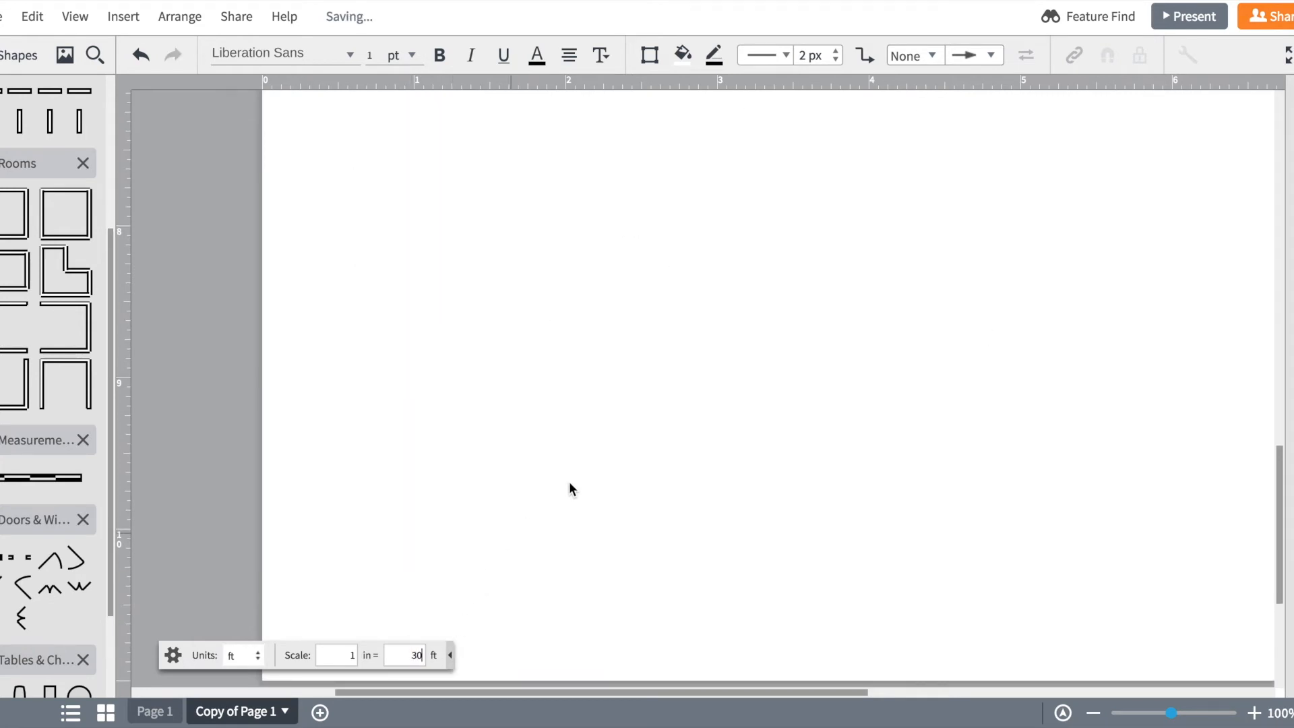
Set the drawing scale of the copied page to 1 in = 10 ft
{"action": "scroll", "coordinate": [574, 480], "scroll_direction": "down", "scroll_amount": 1}
{"action": "scroll", "coordinate": [574, 480], "scroll_direction": "up", "scroll_amount": 8}
{"action": "scroll", "coordinate": [574, 480], "scroll_direction": "down", "scroll_amount": 1}
{"action": "scroll", "coordinate": [574, 479], "scroll_direction": "left", "scroll_amount": 1}
{"action": "scroll", "coordinate": [574, 483], "scroll_direction": "up", "scroll_amount": 1}
{"action": "left_click_drag", "start_coordinate": [412, 656], "coordinate": [483, 659]}
{"action": "type", "text": "10"}
{"action": "key", "text": "Return"}
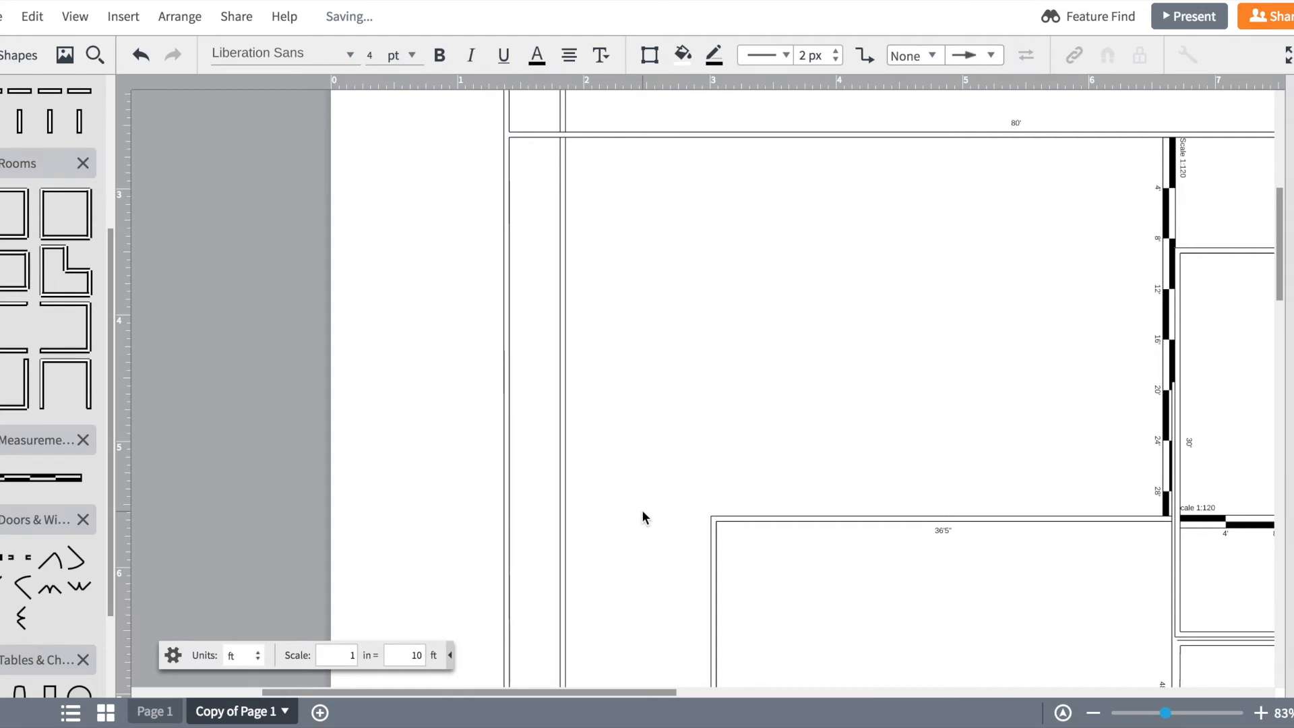
Return the drawing scale of the copied page to 1 in = 20 ft
{"action": "scroll", "coordinate": [641, 513], "scroll_direction": "down", "scroll_amount": 5}
{"action": "scroll", "coordinate": [642, 516], "scroll_direction": "down", "scroll_amount": 2}
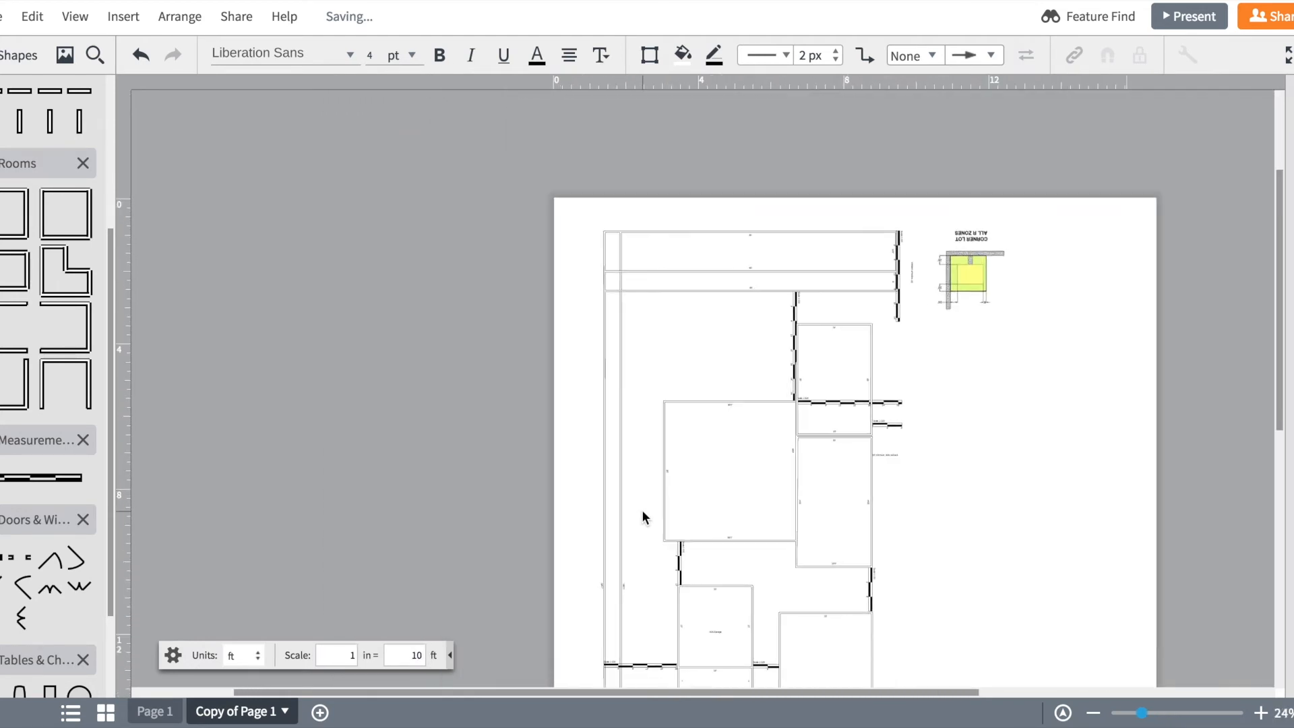
{"action": "scroll", "coordinate": [643, 517], "scroll_direction": "down", "scroll_amount": 5}
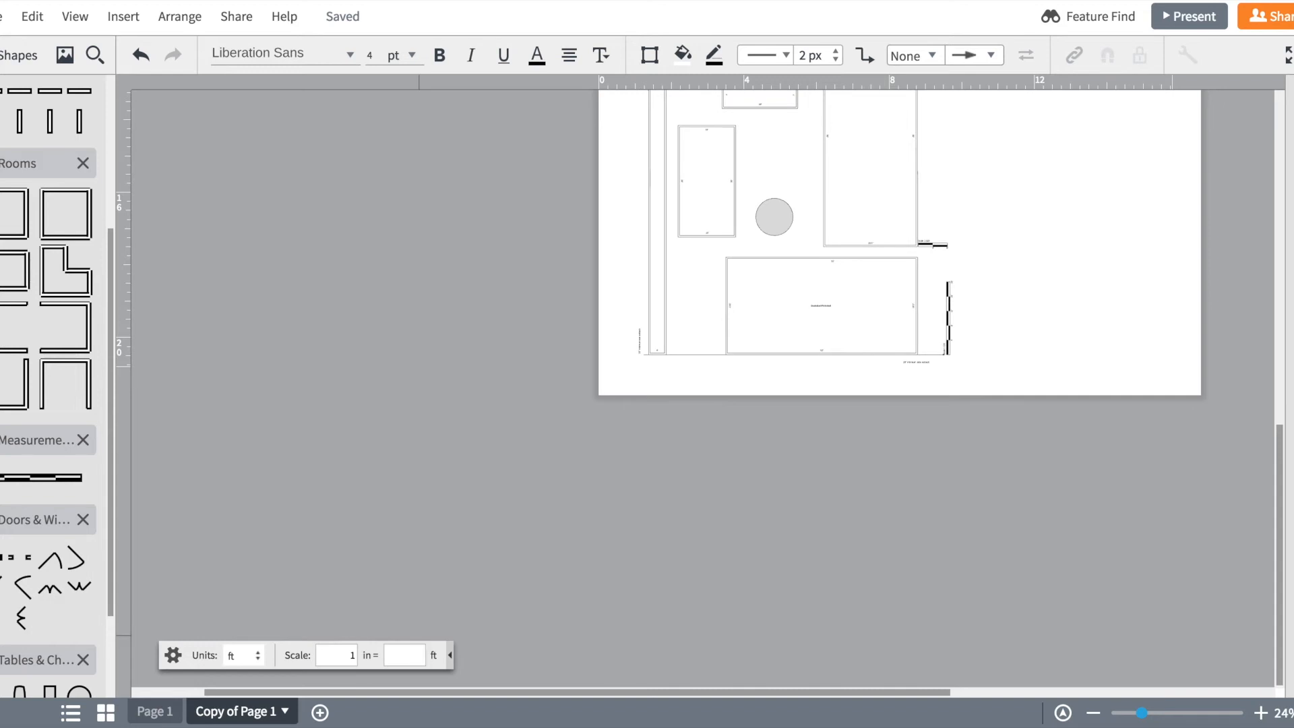
{"action": "key", "text": "Return"}
{"action": "scroll", "coordinate": [485, 551], "scroll_direction": "up", "scroll_amount": 10}
{"action": "left_click", "coordinate": [367, 558]}
Examine the site plan at different magnifications, from the basketball/pickleball court up to the street and sidewalk strips
{"action": "scroll", "coordinate": [367, 557], "scroll_direction": "down", "scroll_amount": 4}
{"action": "scroll", "coordinate": [367, 541], "scroll_direction": "up", "scroll_amount": 4}
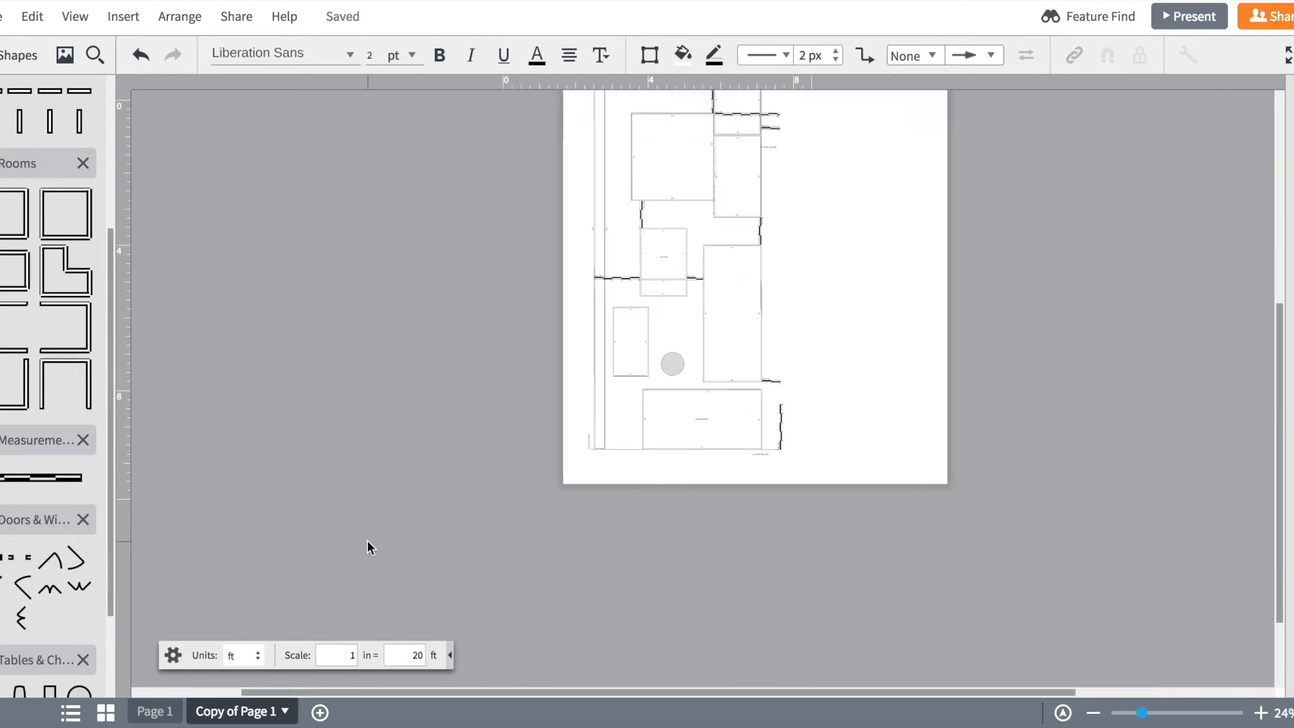
{"action": "scroll", "coordinate": [557, 322], "scroll_direction": "up", "scroll_amount": 4}
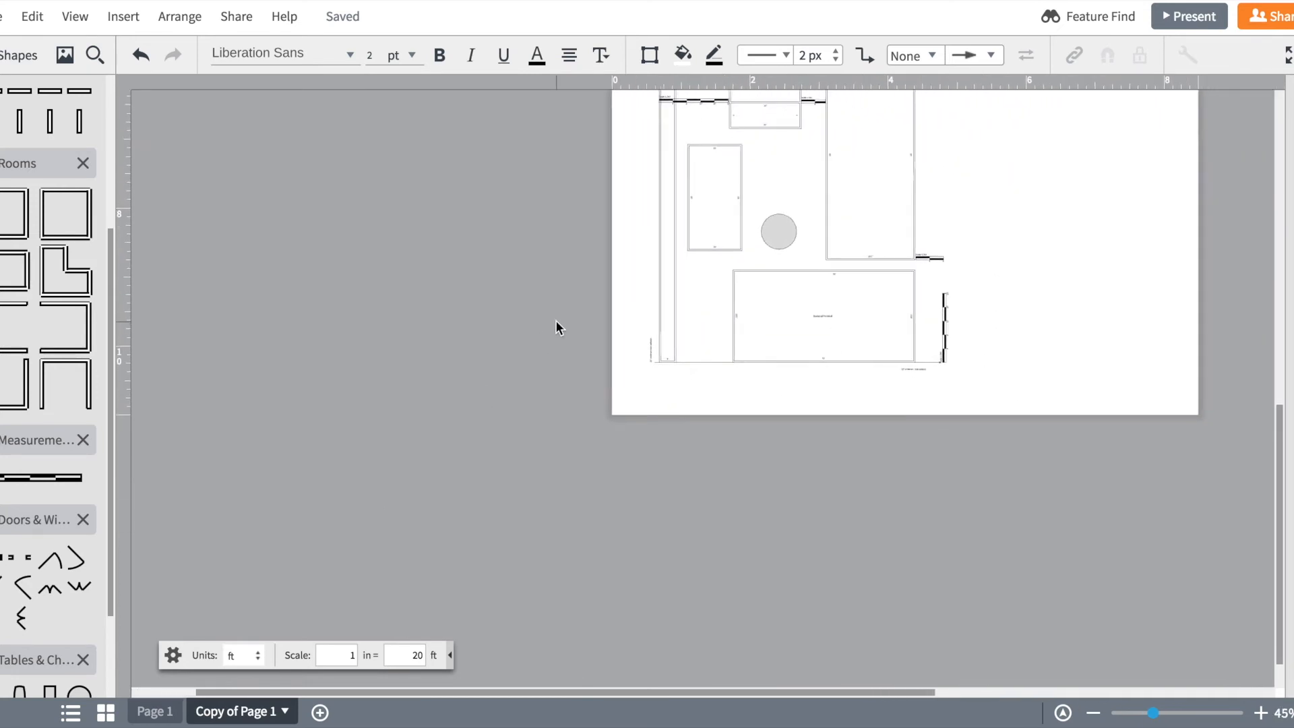
{"action": "scroll", "coordinate": [555, 321], "scroll_direction": "up", "scroll_amount": 4}
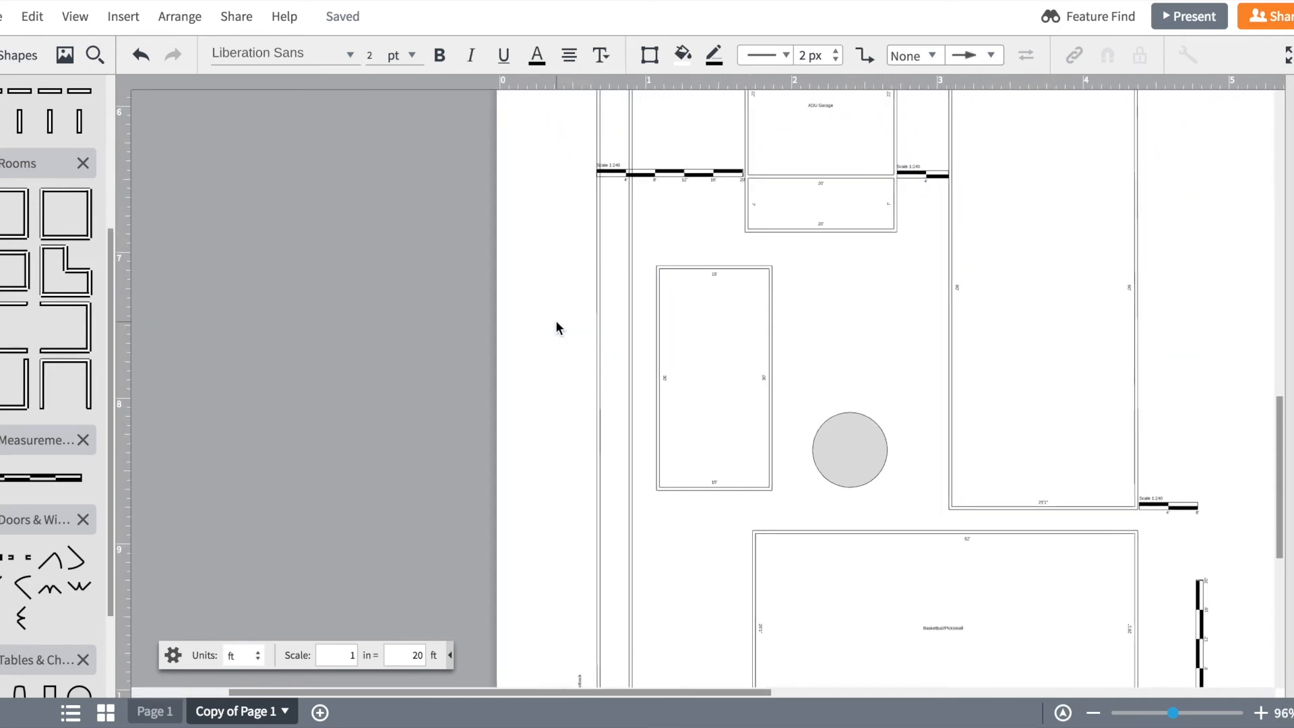
{"action": "scroll", "coordinate": [556, 322], "scroll_direction": "down", "scroll_amount": 1}
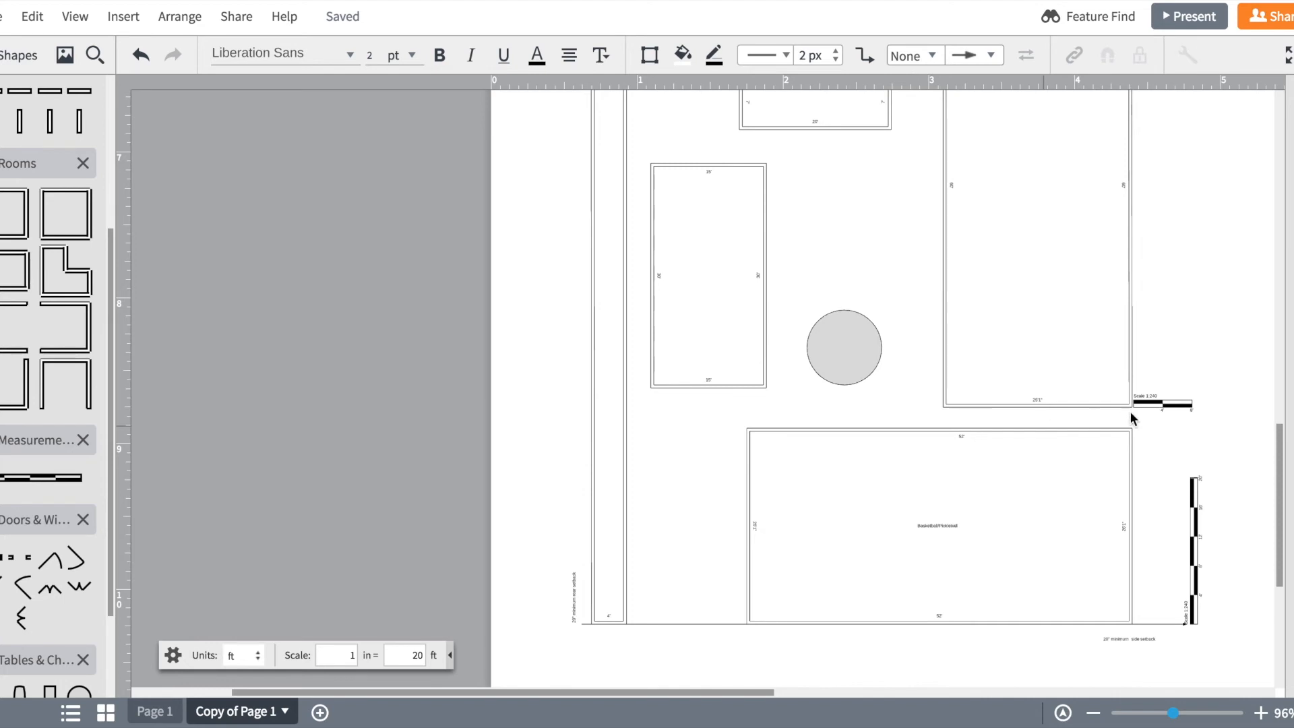
{"action": "scroll", "coordinate": [1147, 407], "scroll_direction": "down", "scroll_amount": 2}
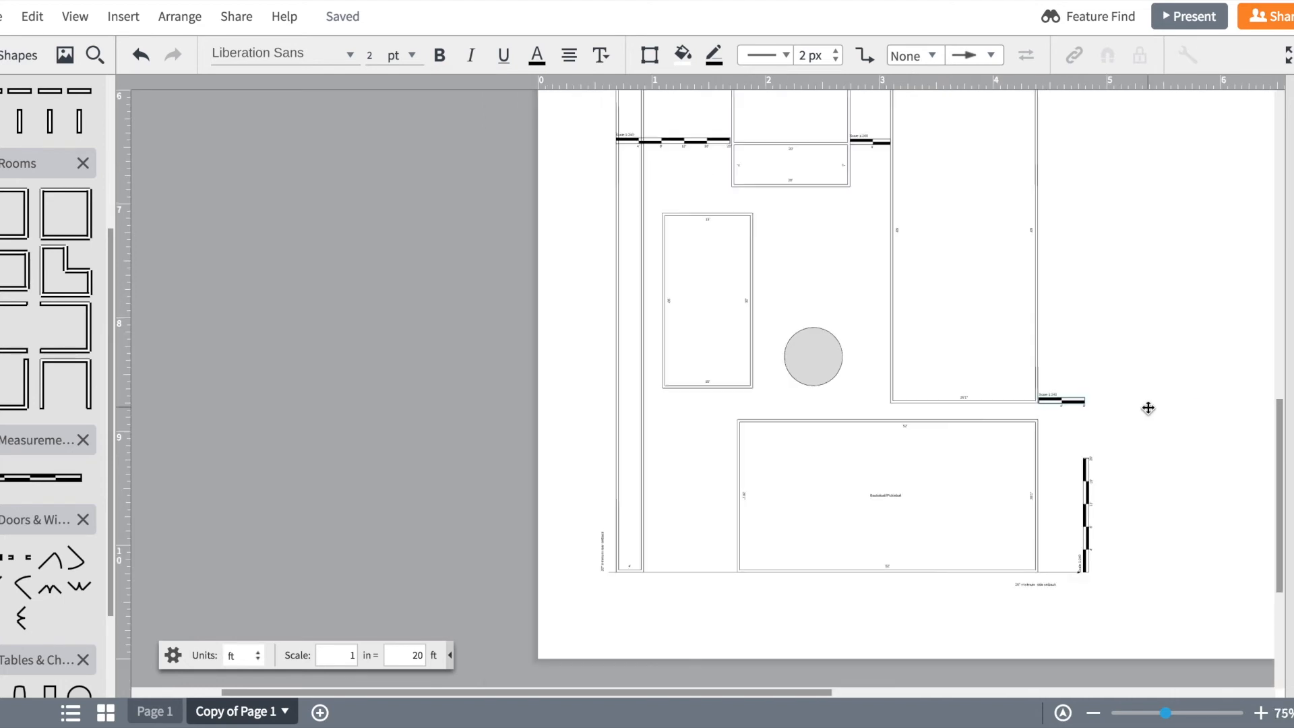
{"action": "scroll", "coordinate": [1147, 407], "scroll_direction": "up", "scroll_amount": 3}
{"action": "scroll", "coordinate": [1147, 407], "scroll_direction": "down", "scroll_amount": 2}
{"action": "scroll", "coordinate": [1148, 407], "scroll_direction": "up", "scroll_amount": 1}
{"action": "scroll", "coordinate": [1147, 407], "scroll_direction": "up", "scroll_amount": 5}
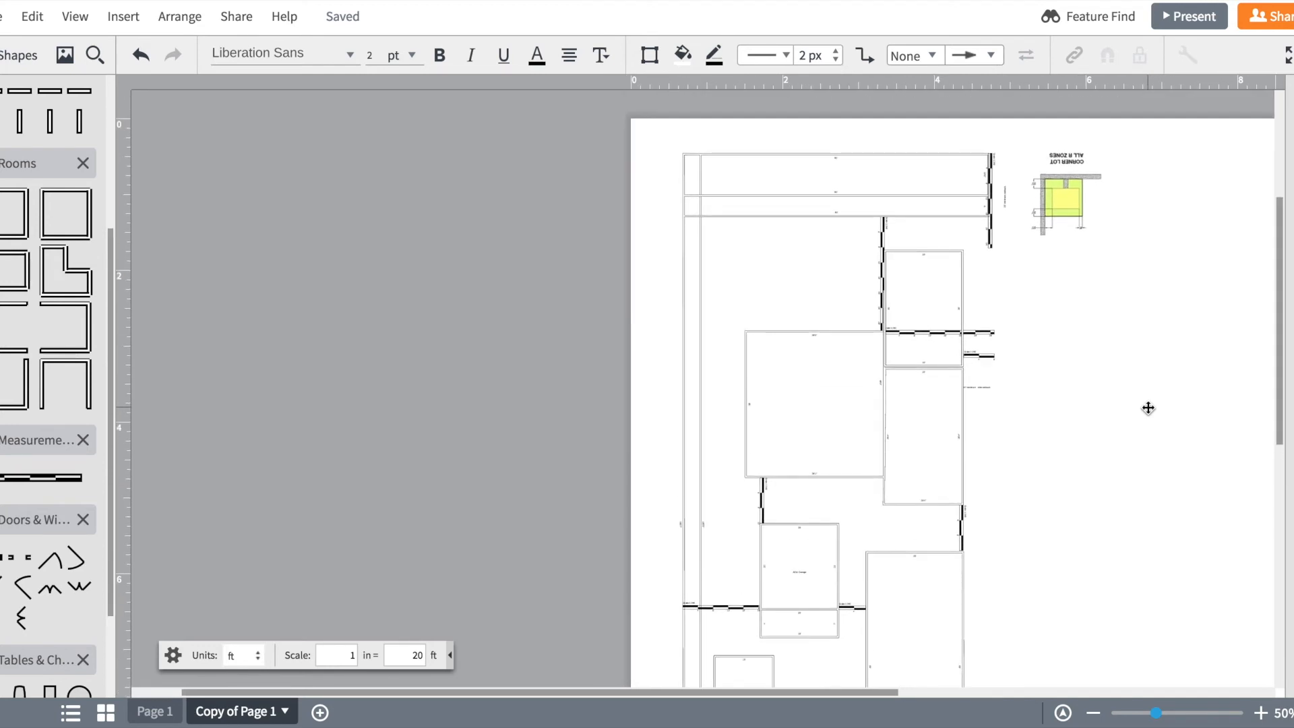
Examine the corner-lot zoning diagram with its setback distances and the matching setbacks on the site plan down to the basketball/pickleball court
{"action": "scroll", "coordinate": [1069, 281], "scroll_direction": "up", "scroll_amount": 5}
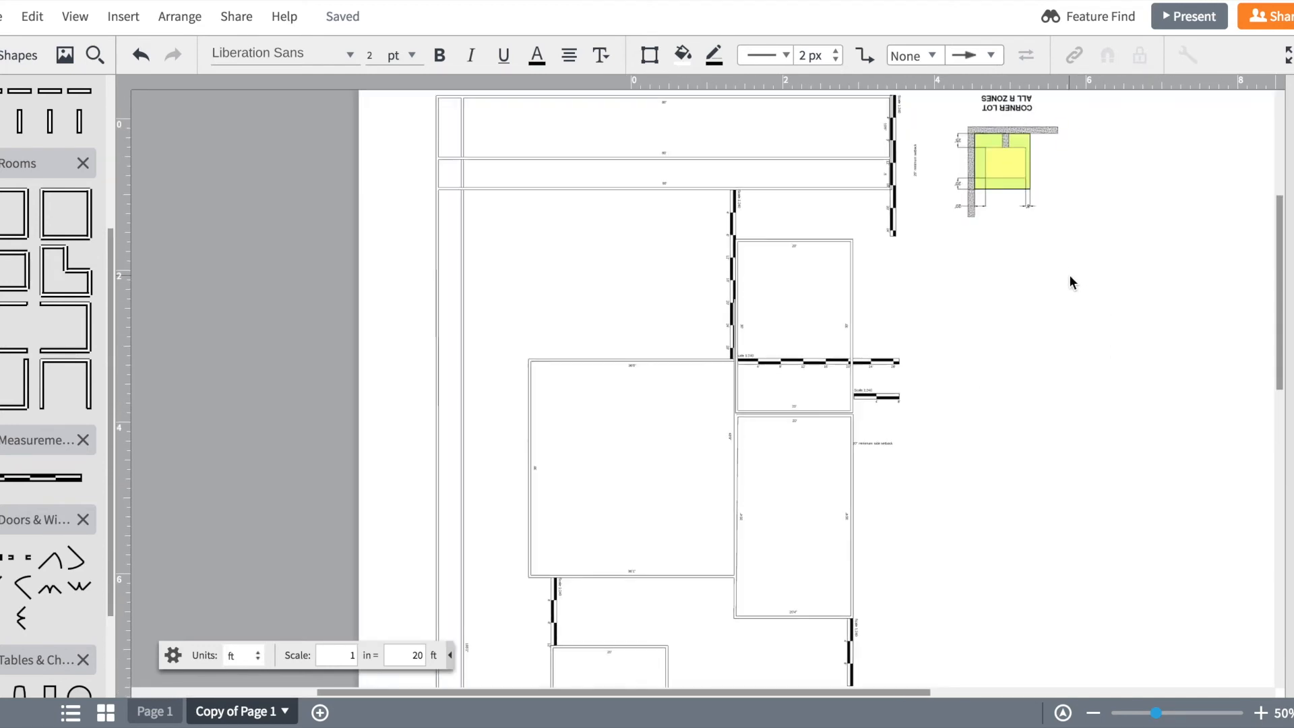
{"action": "scroll", "coordinate": [1069, 272], "scroll_direction": "up", "scroll_amount": 4}
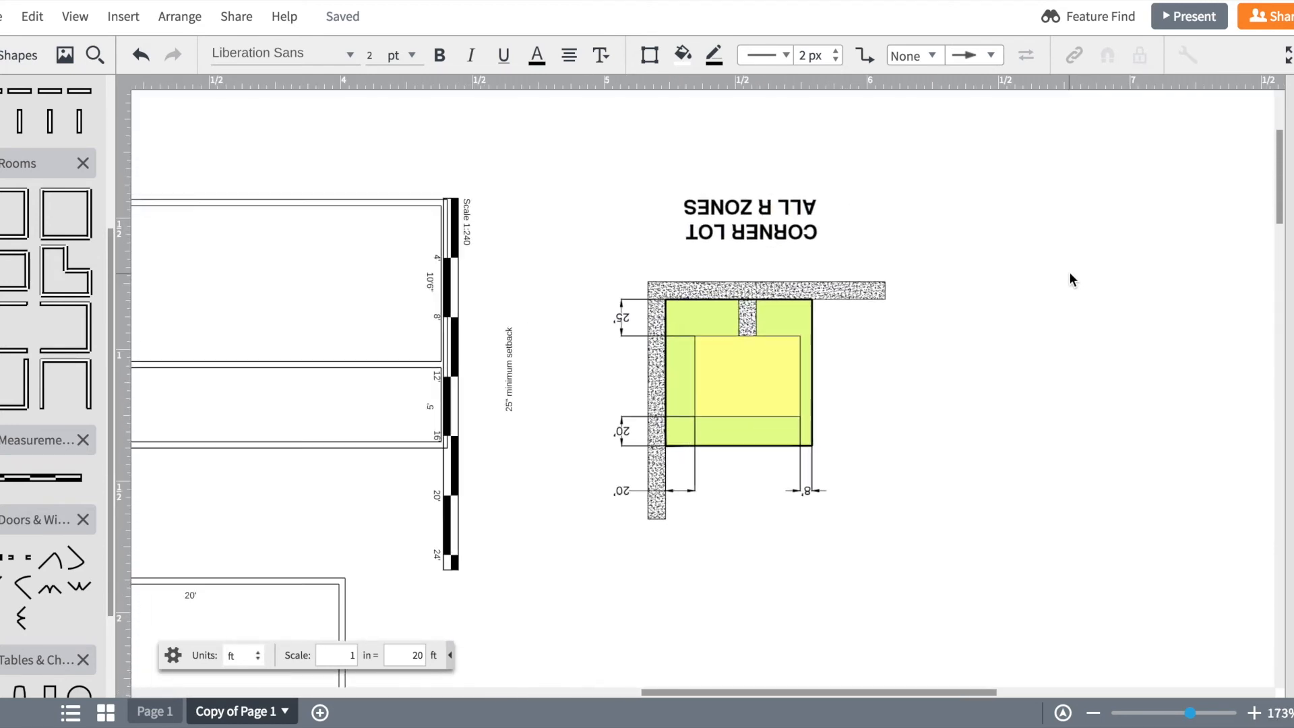
{"action": "scroll", "coordinate": [500, 388], "scroll_direction": "up", "scroll_amount": 3}
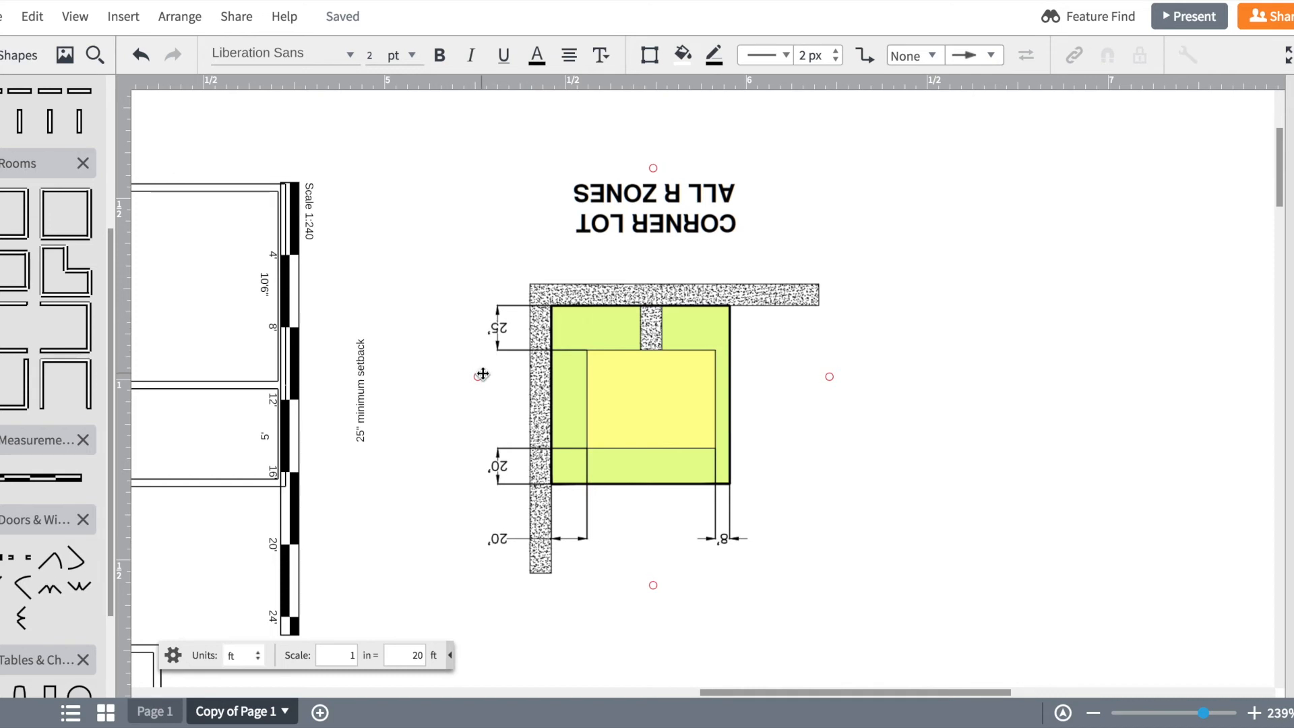
{"action": "scroll", "coordinate": [298, 392], "scroll_direction": "down", "scroll_amount": 3}
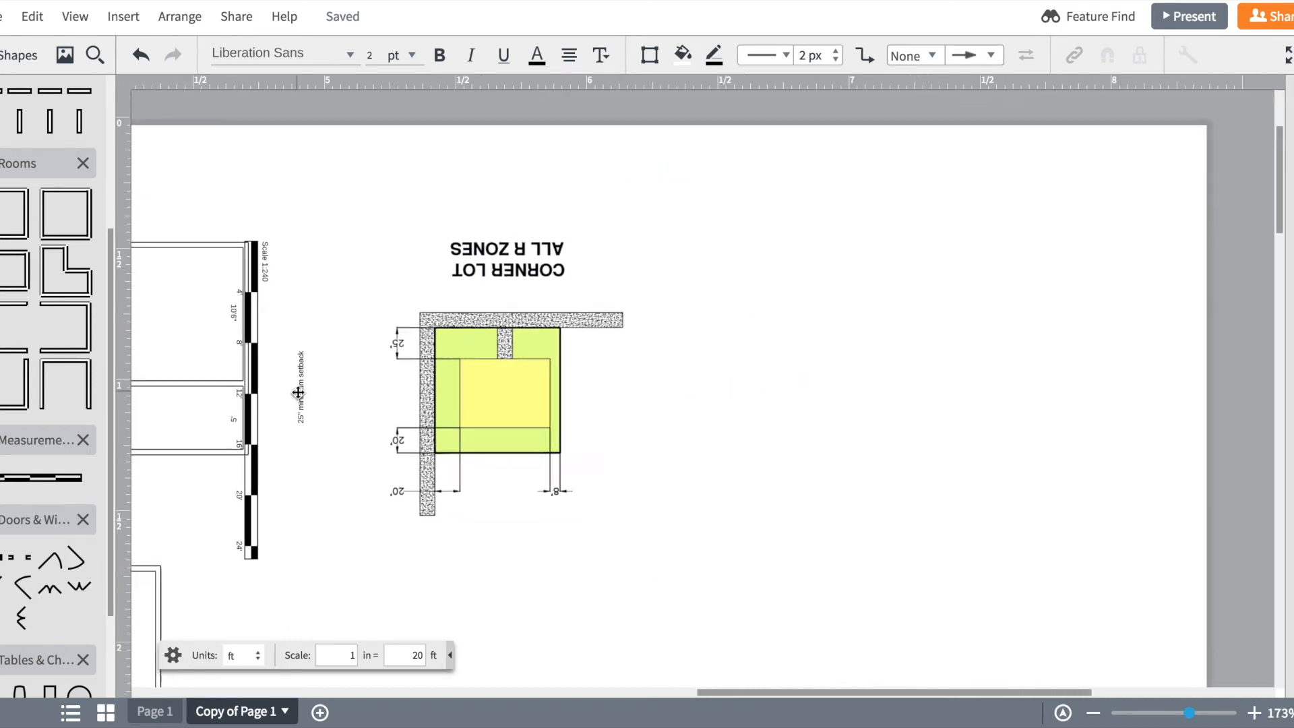
{"action": "scroll", "coordinate": [297, 393], "scroll_direction": "down", "scroll_amount": 3}
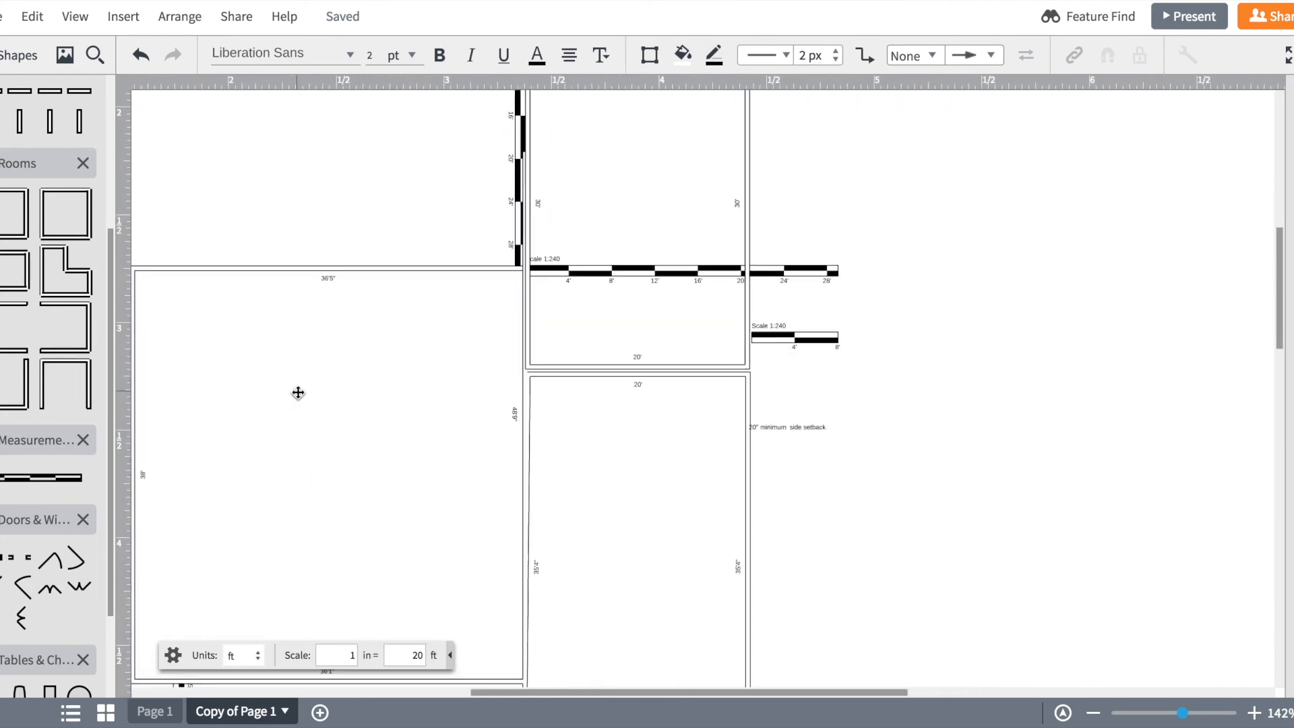
{"action": "scroll", "coordinate": [297, 392], "scroll_direction": "down", "scroll_amount": 15}
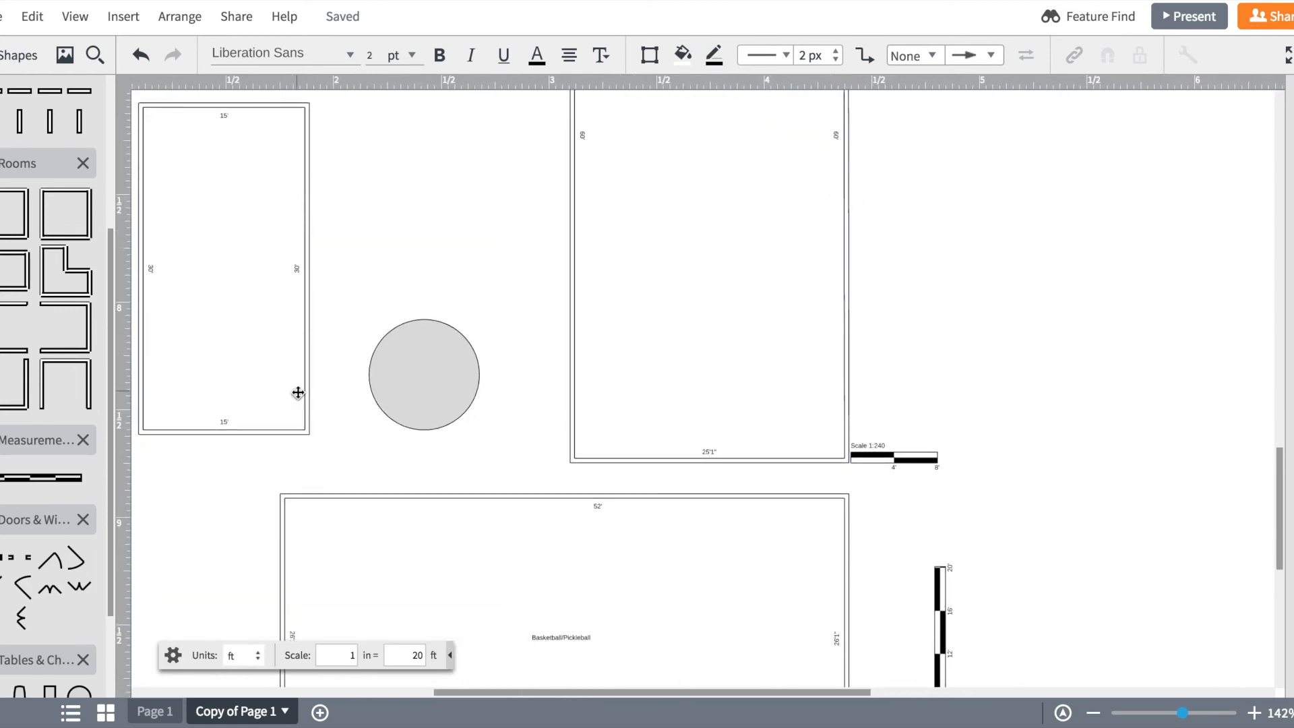
{"action": "scroll", "coordinate": [297, 392], "scroll_direction": "down", "scroll_amount": 10}
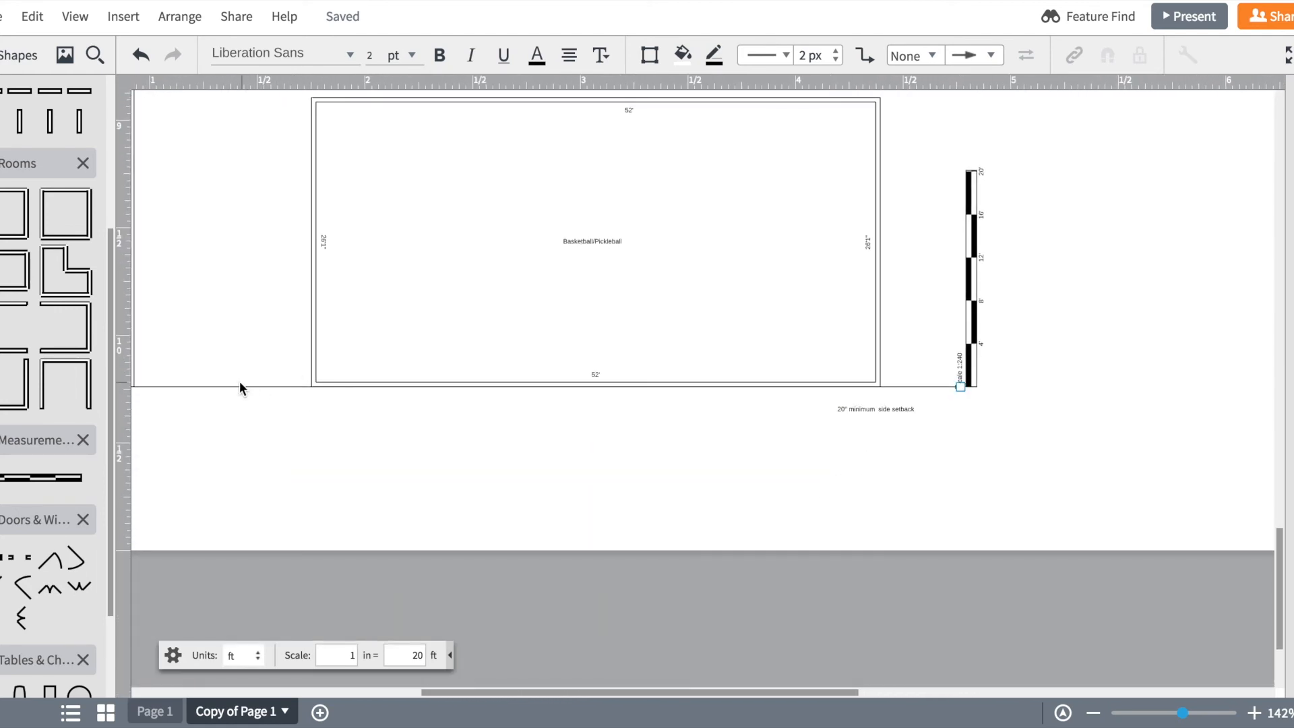
Inspect the boundary line along the court's lower edge and preview the vertical 15' and 25' wall shapes
{"action": "left_click", "coordinate": [236, 386]}
{"action": "scroll", "coordinate": [237, 388], "scroll_direction": "left", "scroll_amount": 5}
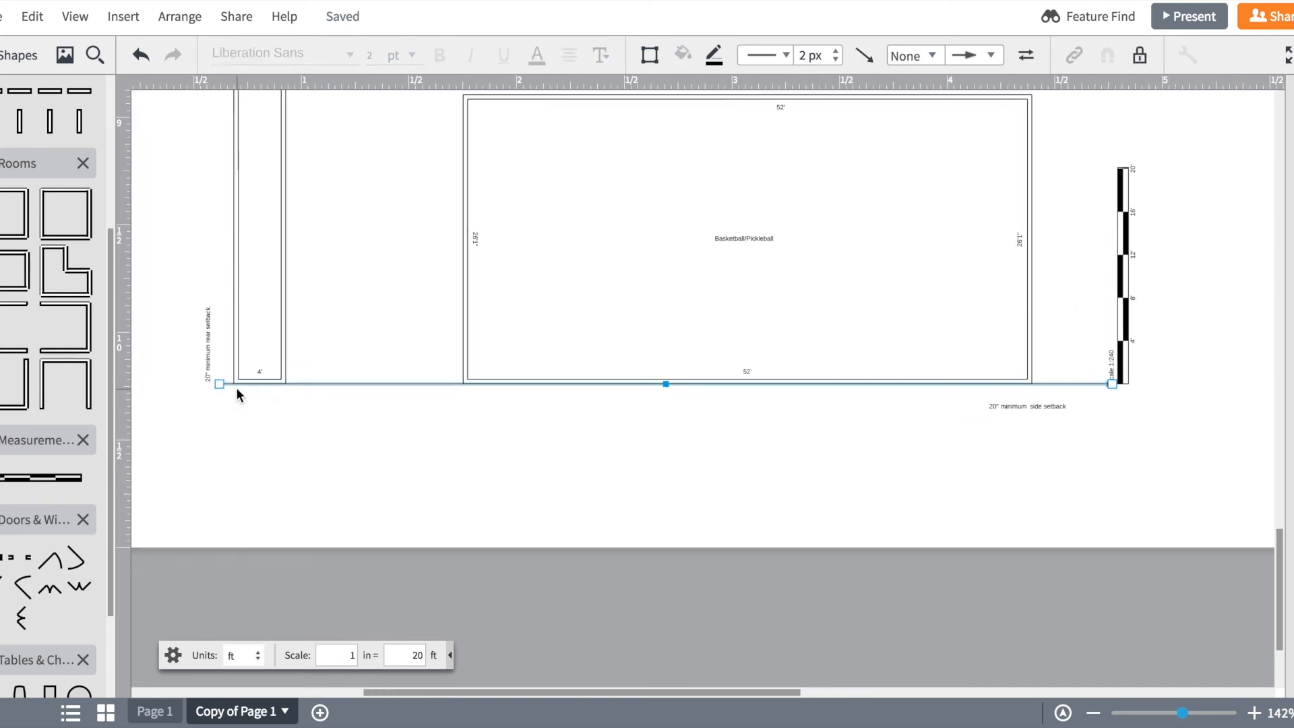
{"action": "left_click", "coordinate": [245, 420]}
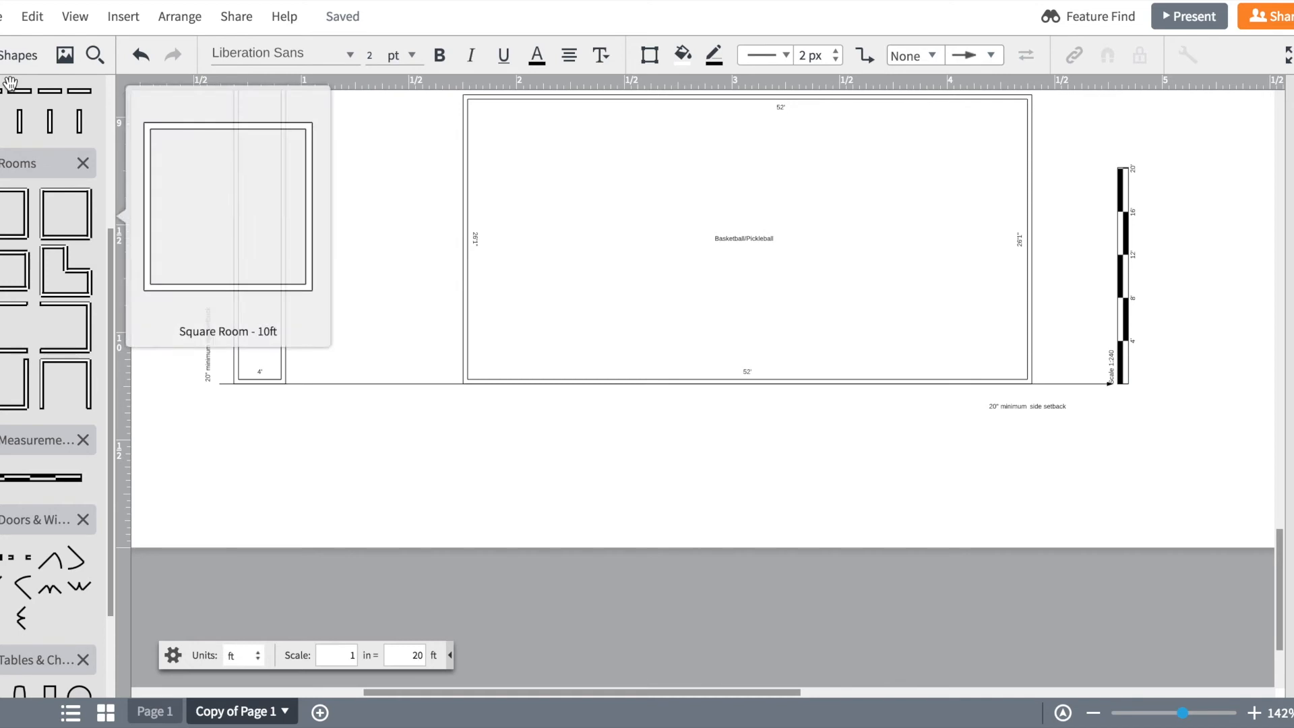
{"action": "mouse_move", "coordinate": [14, 92]}
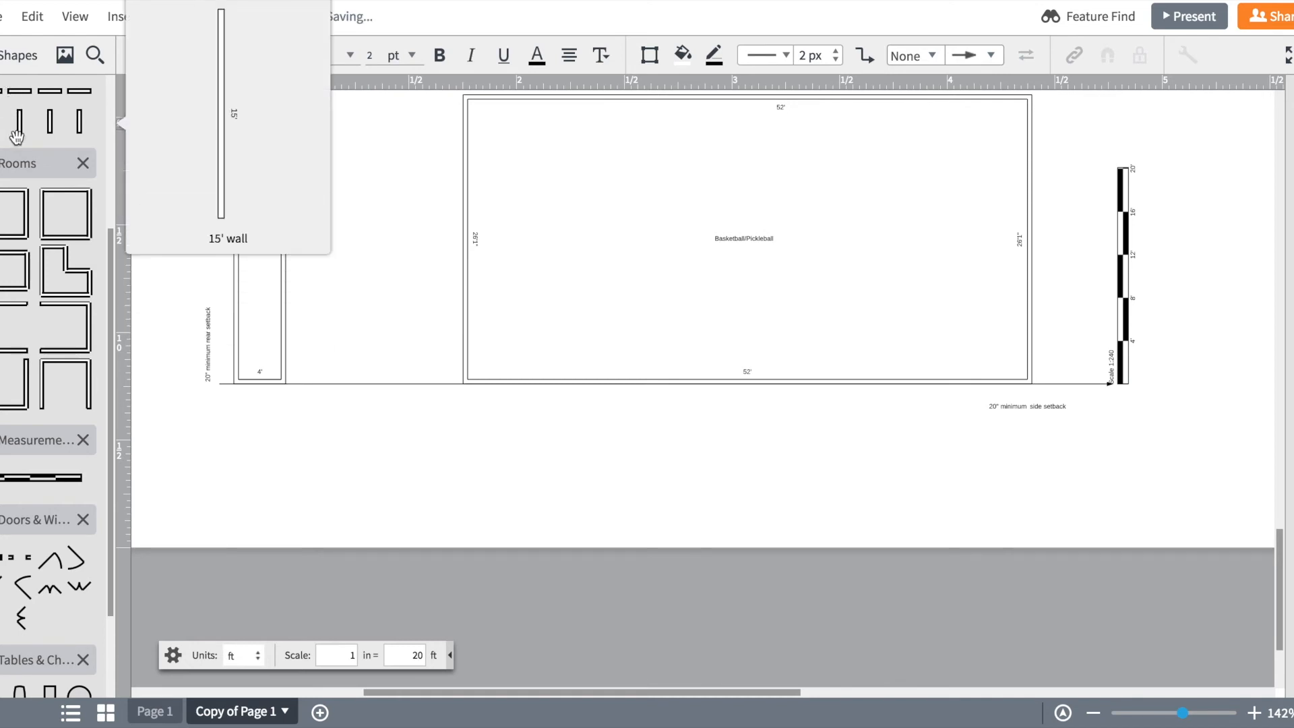
{"action": "mouse_move", "coordinate": [79, 124]}
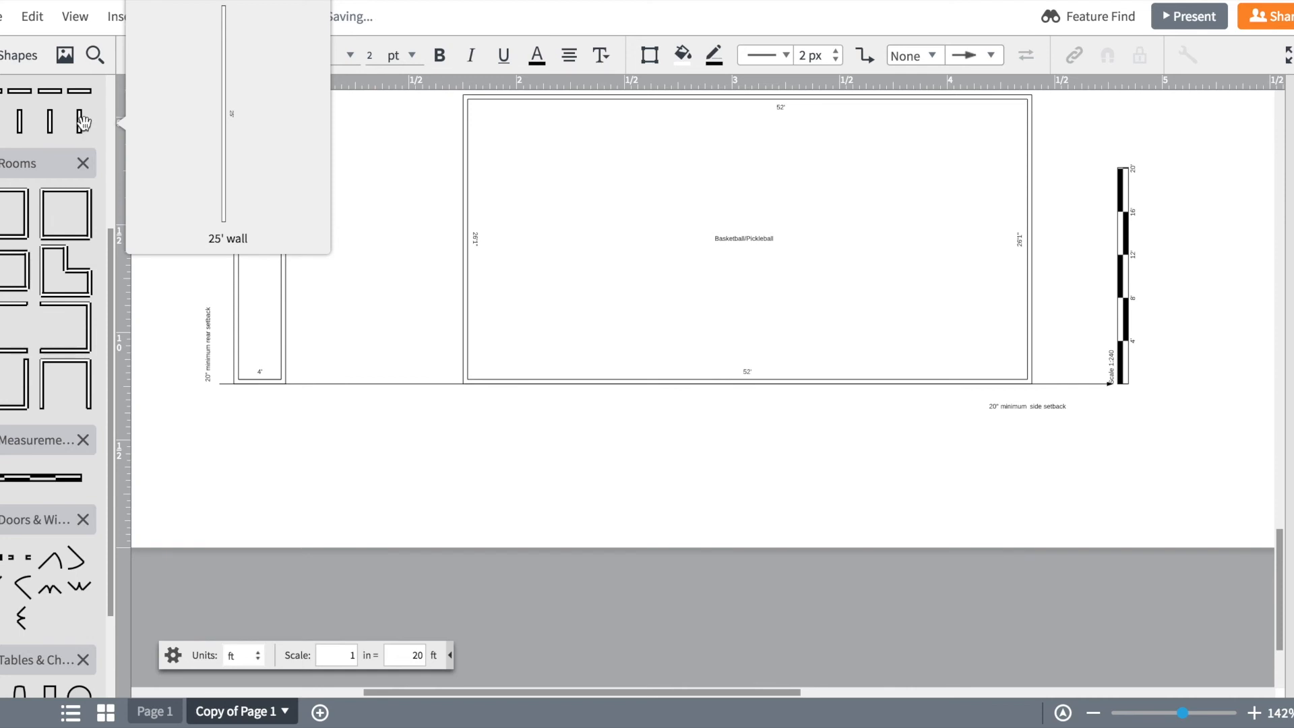
{"action": "left_click", "coordinate": [377, 383]}
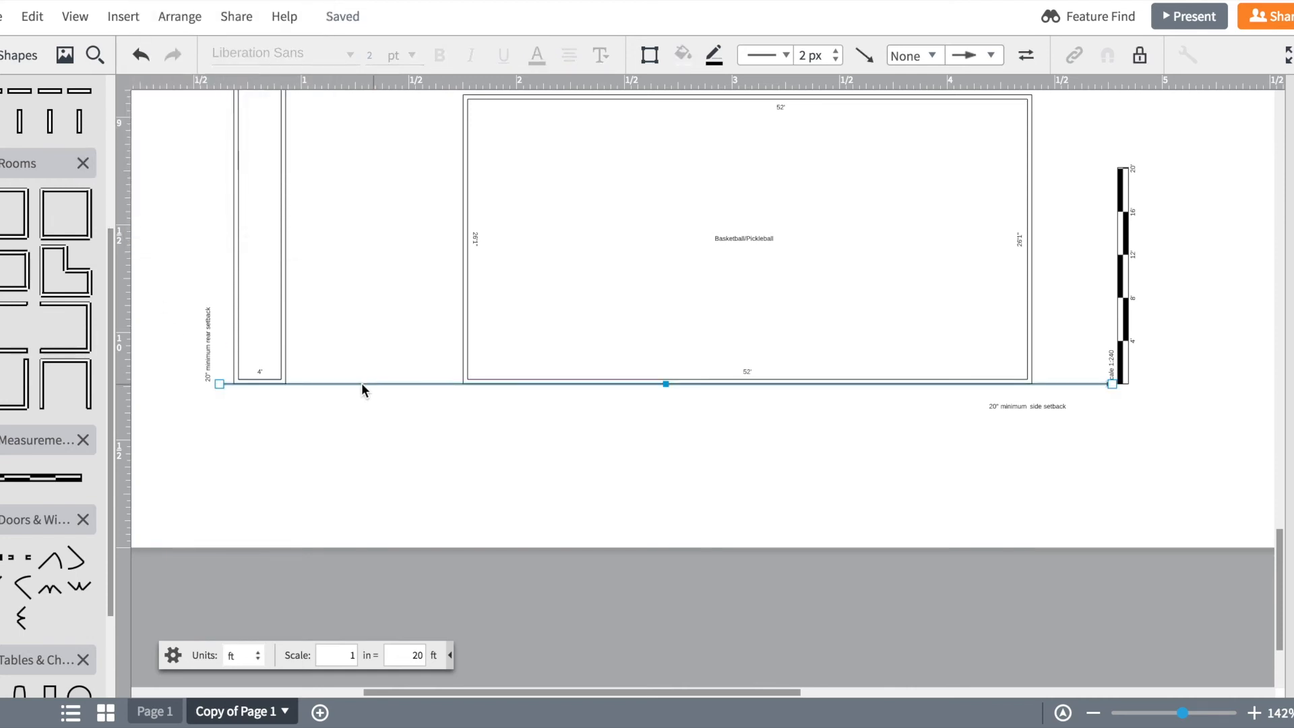